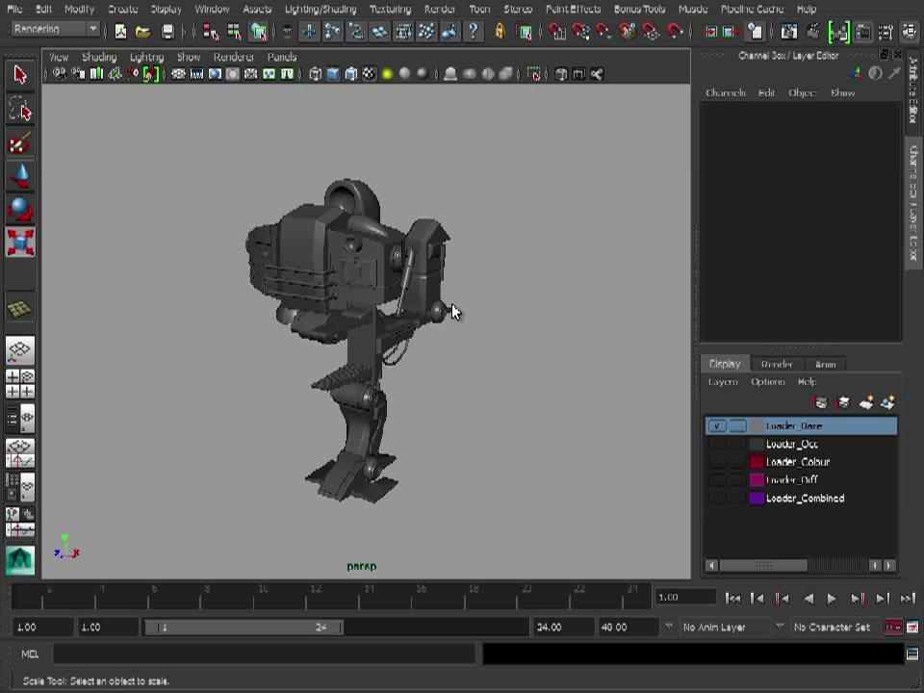
- Hide the Loader_Base layer and show the Loader_Colour layer
left_click(315, 209)
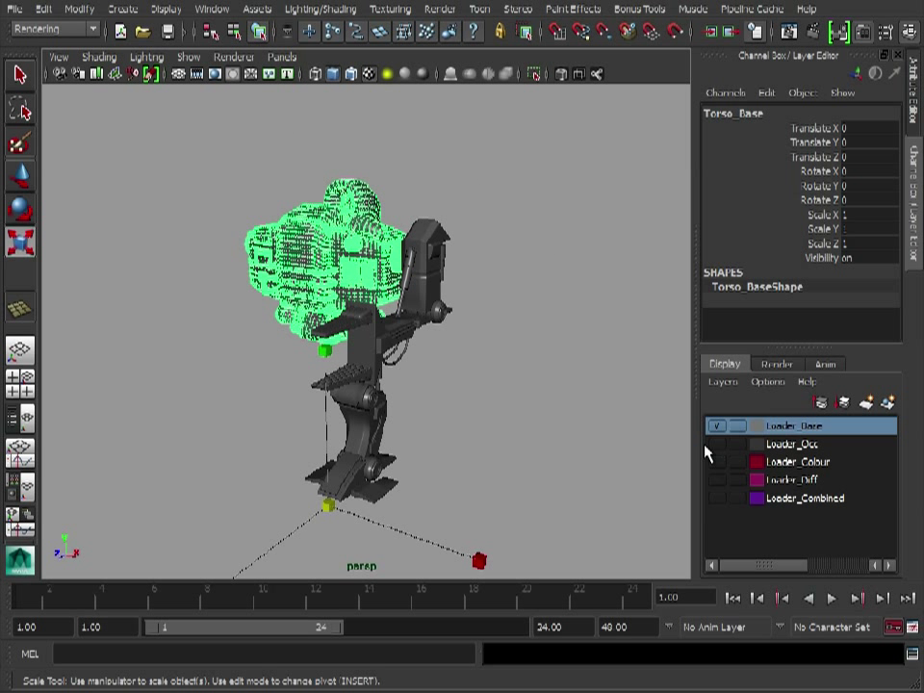
left_click(716, 425)
left_click(720, 463)
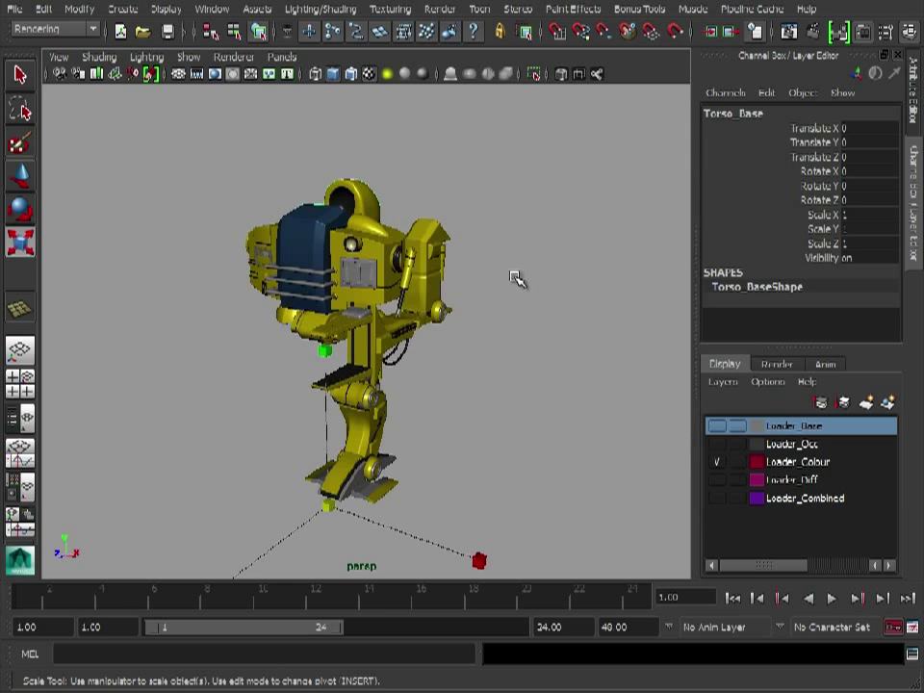
- Convert the coloured torso's smooth mesh preview to polygons
left_click(418, 485)
left_click(300, 274)
left_click_drag(300, 275, 306, 327, "alt")
right_click_drag(288, 332, 356, 322, "alt")
left_click(79, 9)
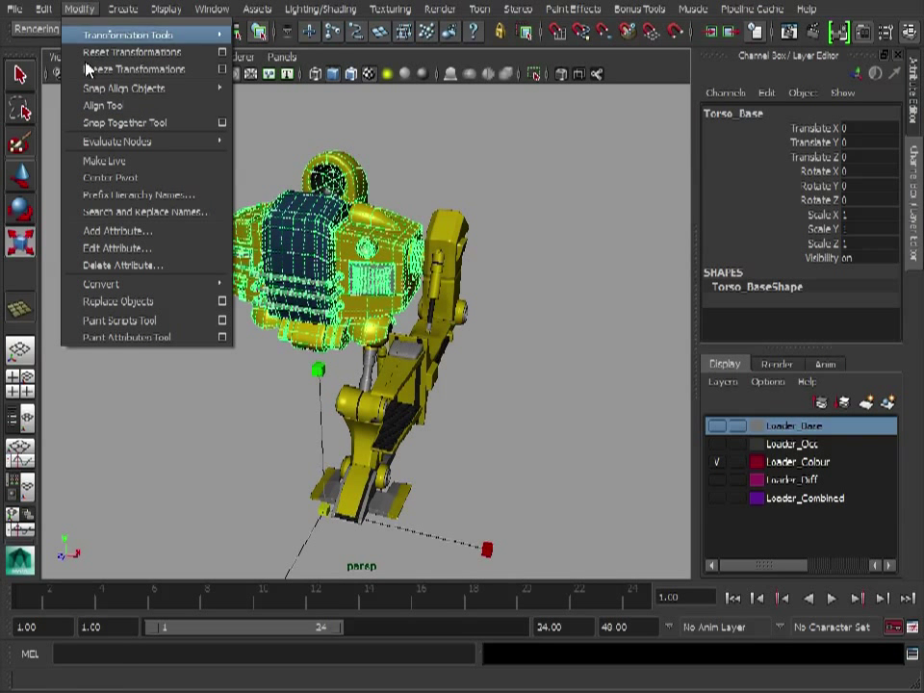
mouse_move(111, 282)
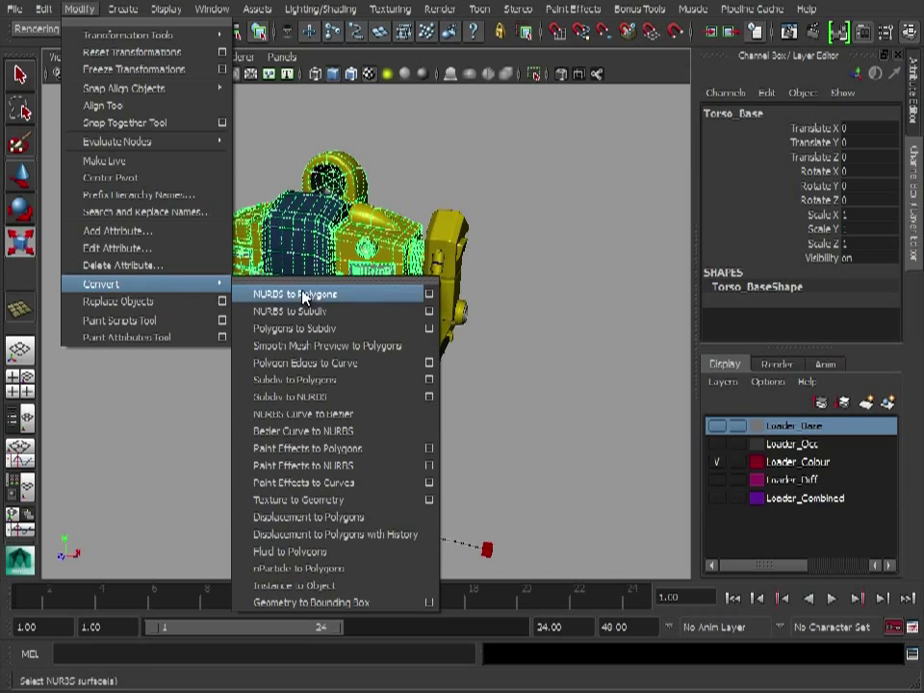
left_click(336, 352)
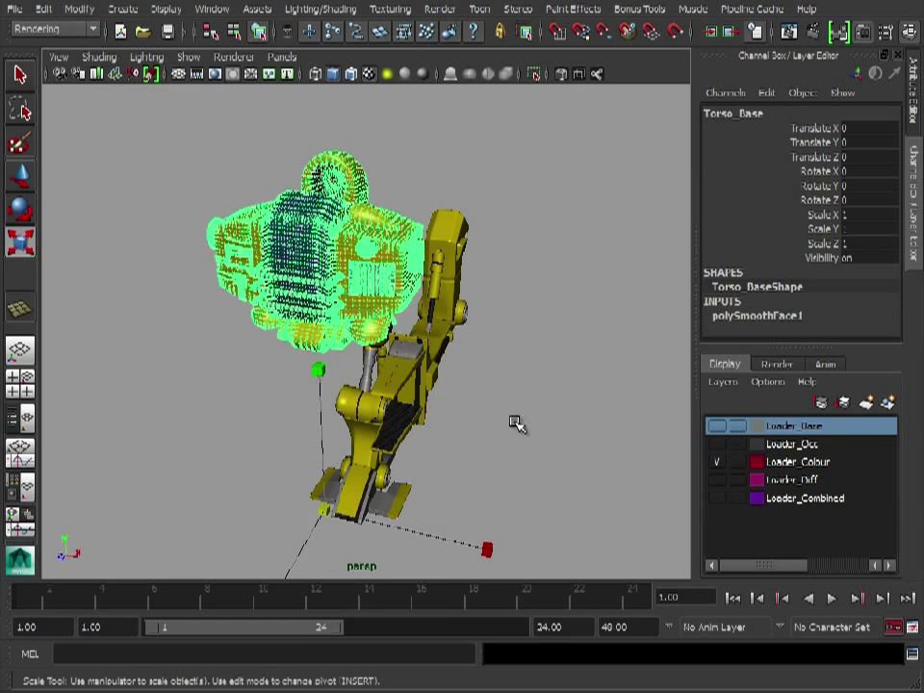
- Convert the coloured limbs' smooth mesh preview to polygons as well
left_click(474, 345)
left_click(430, 244)
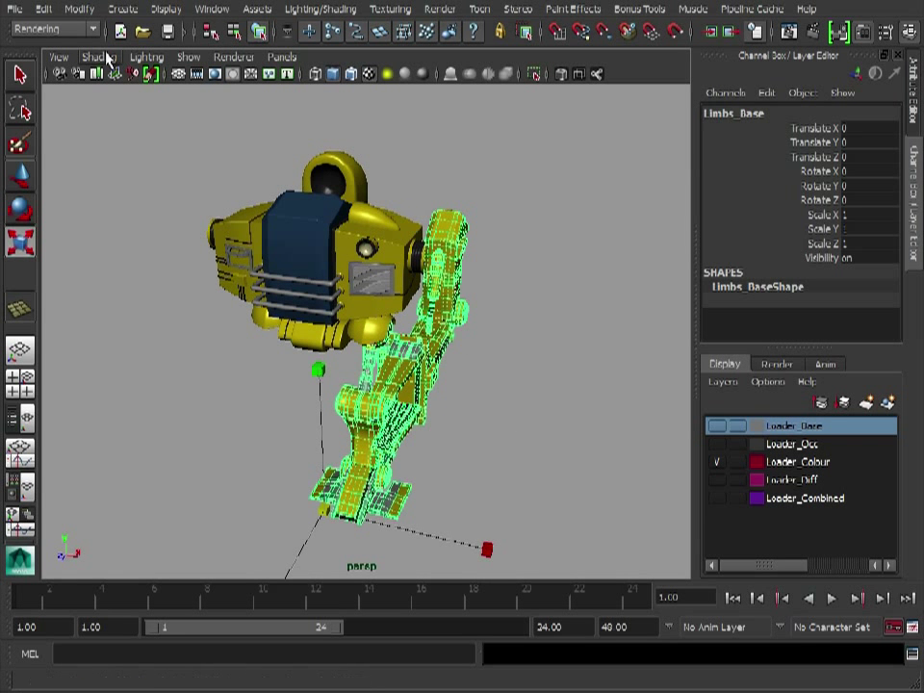
left_click(81, 9)
left_click_drag(552, 300, 525, 298, "alt")
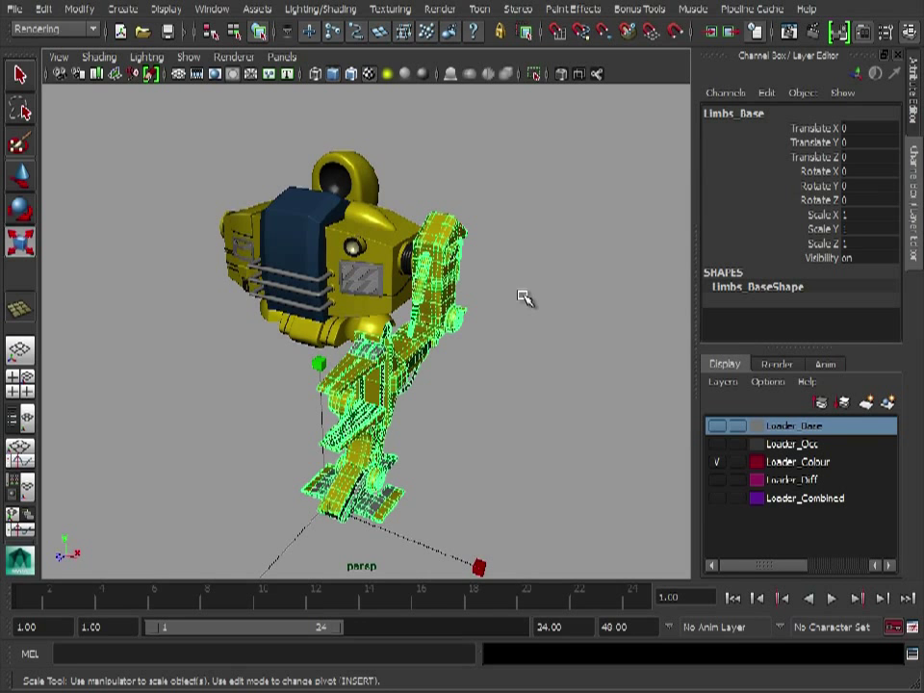
key("g")
- Select the coloured torso and limbs together and delete their construction history
left_click(525, 240)
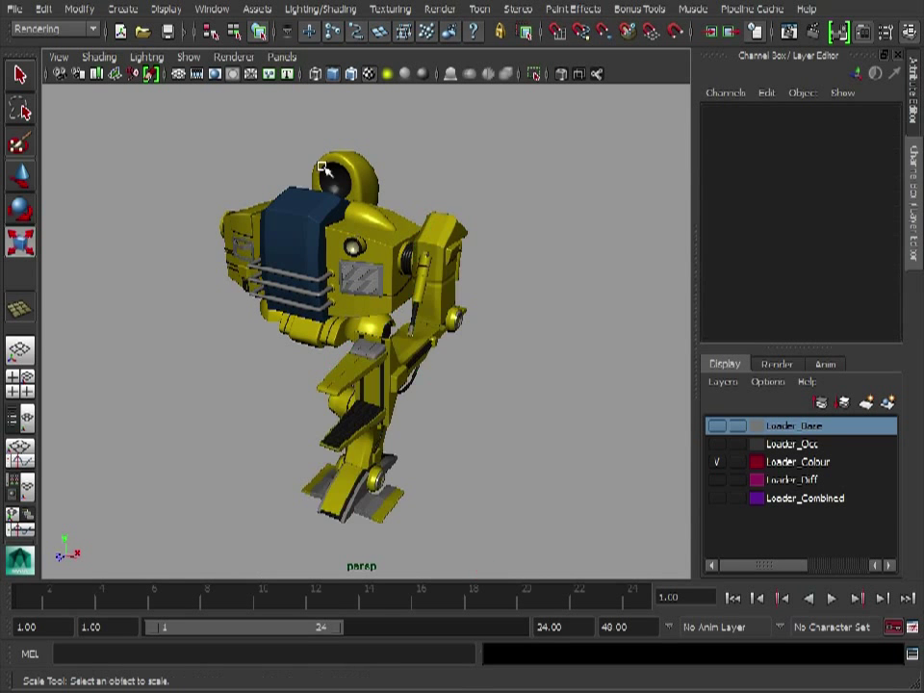
left_click_drag(319, 164, 513, 300)
left_click(43, 9)
mouse_move(96, 194)
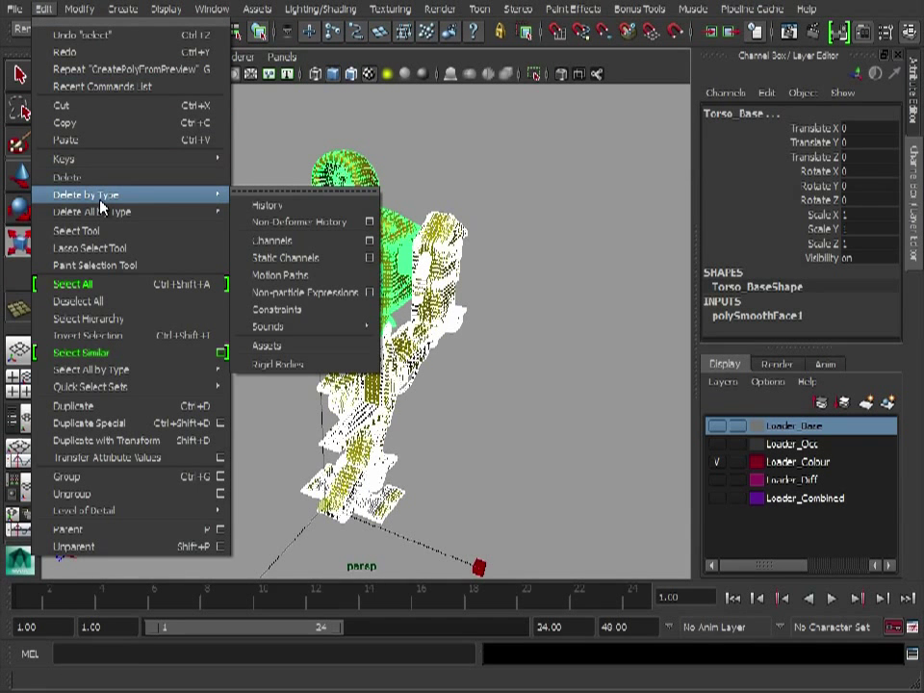
left_click(280, 207)
left_click(563, 362)
key("5")
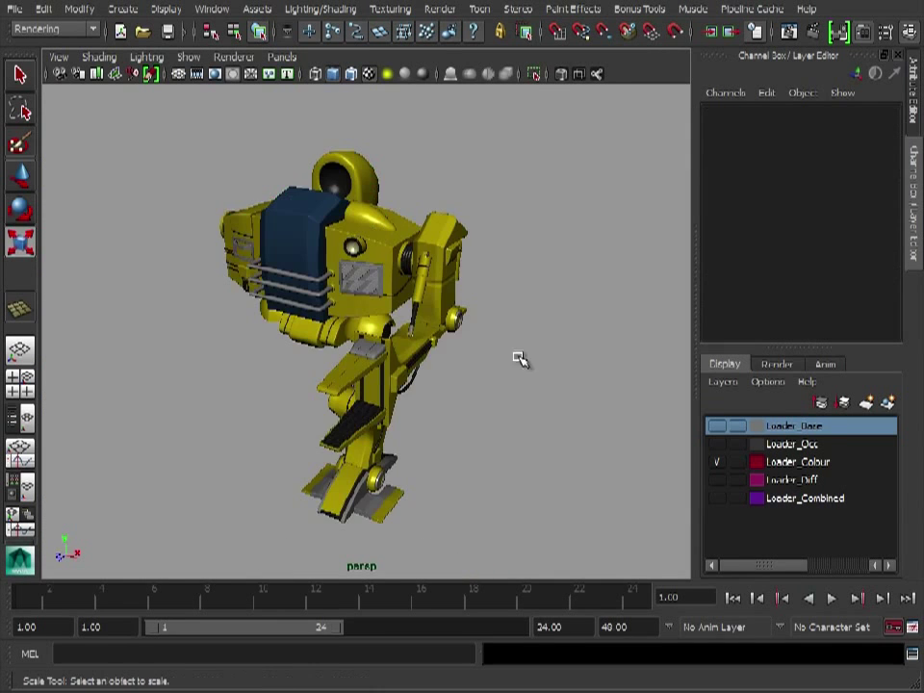
mouse_move(519, 359)
left_mouse_down("alt")
mouse_move(512, 334)
mouse_move(321, 181)
left_mouse_up("alt")
left_click(321, 181)
key("4")
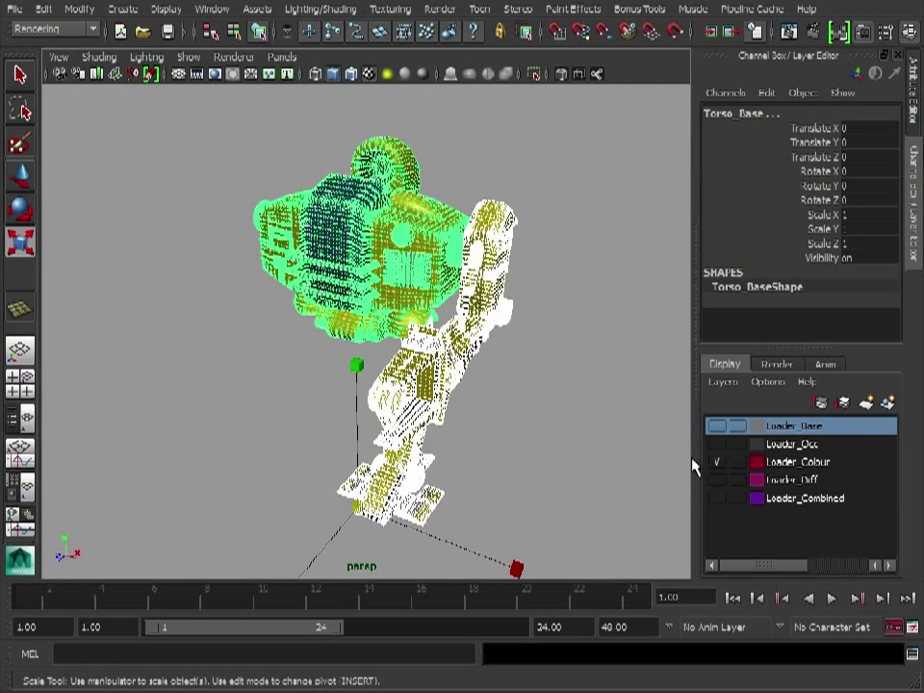
- Hide the Loader_Colour layer, show the Loader_Base layer again and clear the selection
left_click(717, 462)
left_click(722, 424)
left_click(537, 262)
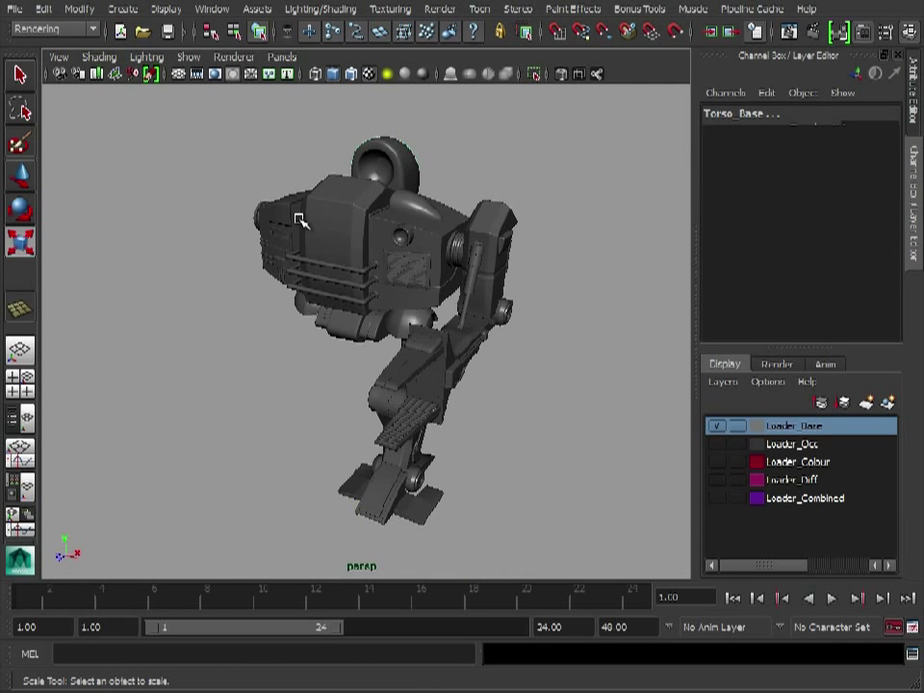
- Open Transfer Maps with the Loader_Base torso as target mesh and arrange the window so the model stays in view
left_click(299, 218)
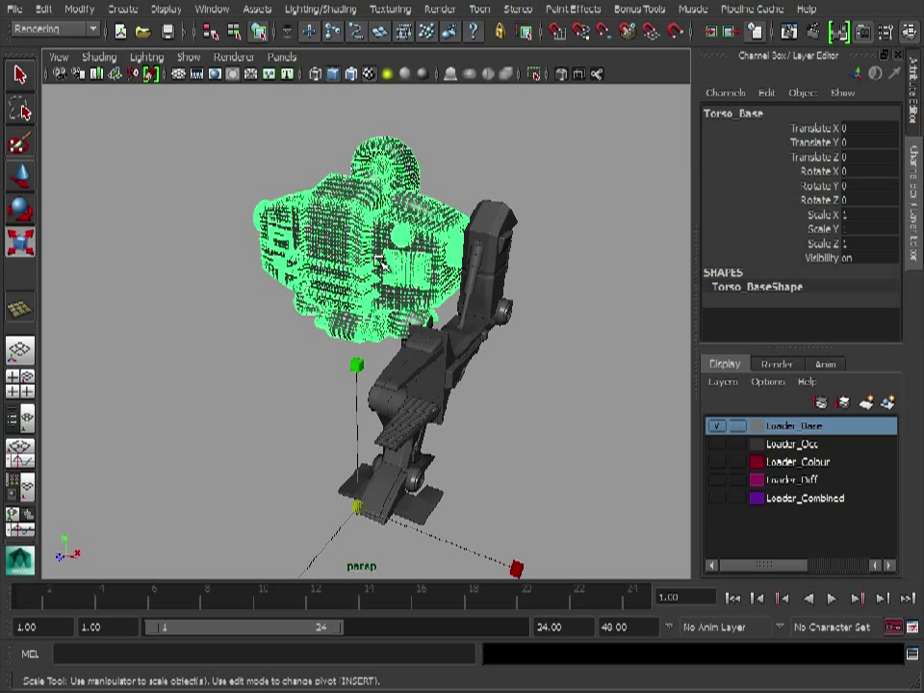
left_click(322, 11)
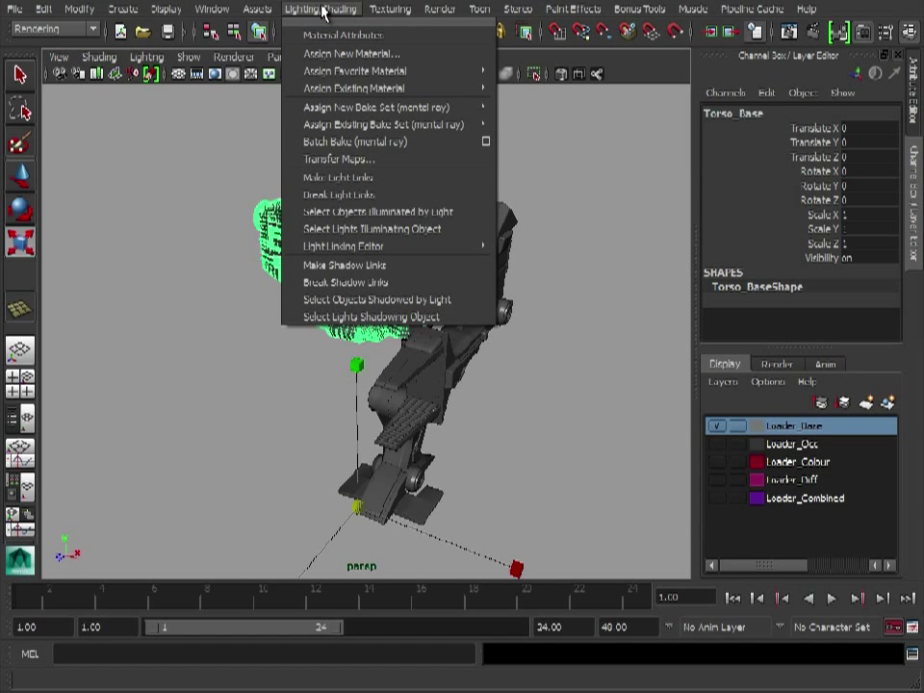
left_click(374, 160)
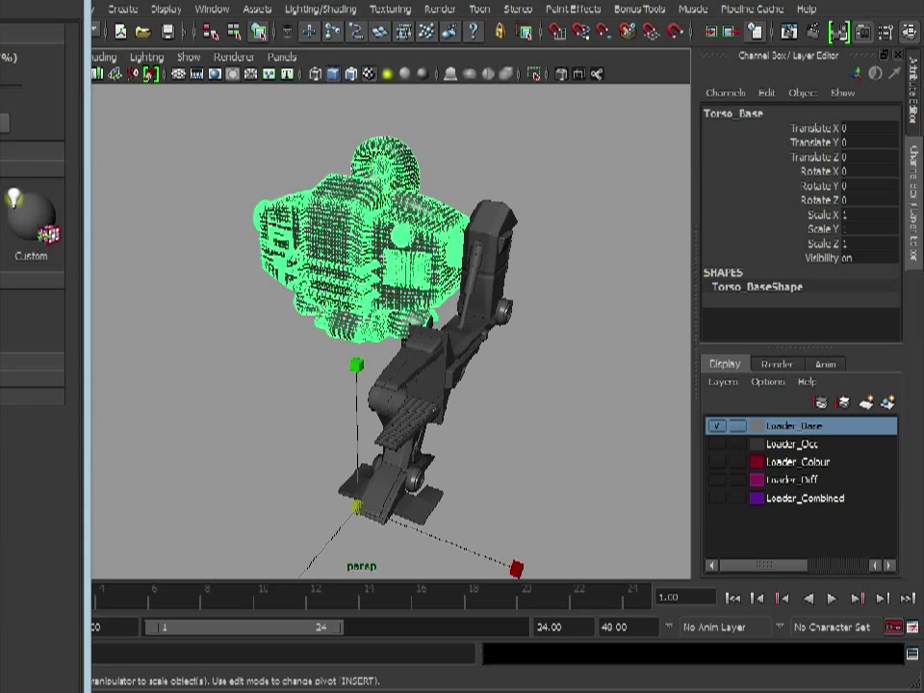
left_click_drag(0, 0, 221, 26)
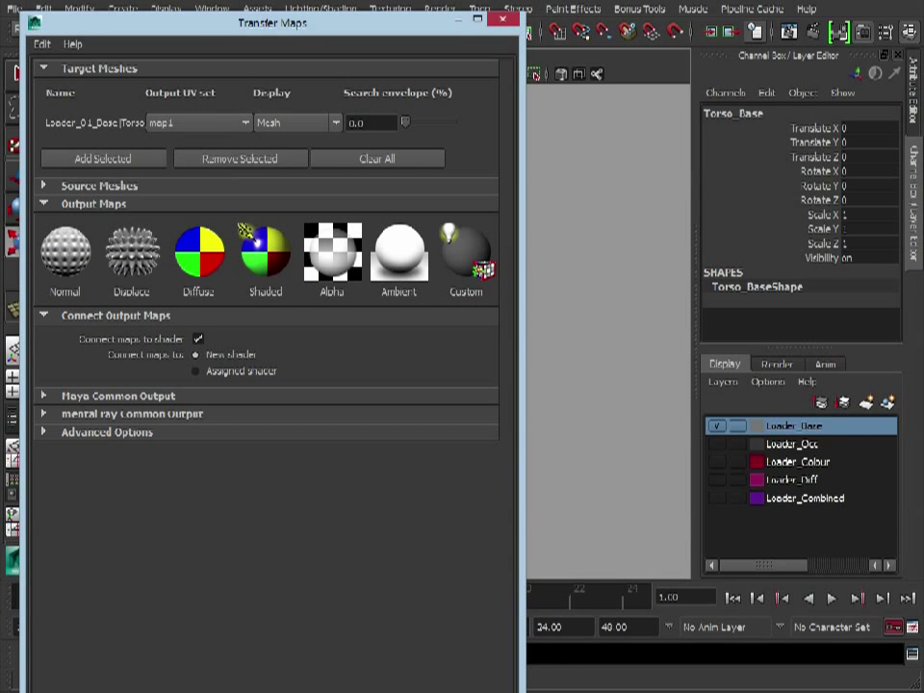
left_click_drag(274, 691, 274, 673)
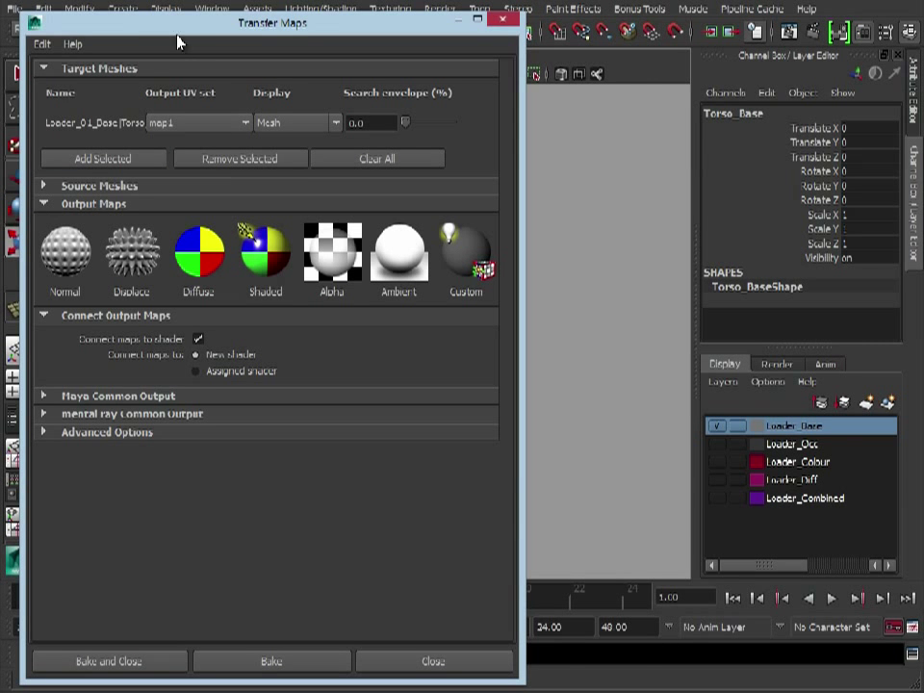
left_click_drag(220, 33, 572, 43)
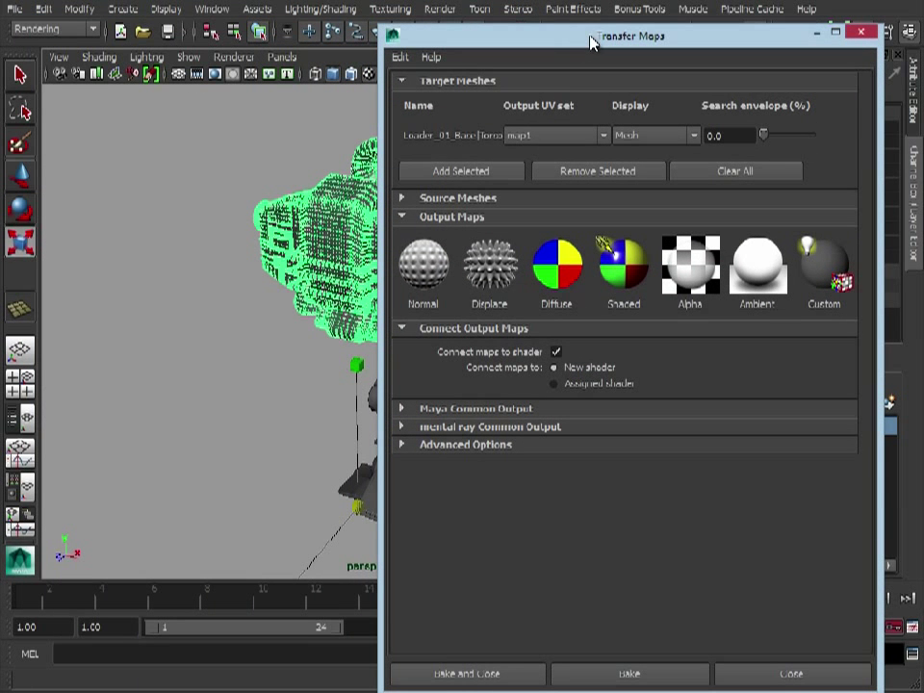
middle_click_drag(322, 284, 173, 286, "alt")
left_click_drag(173, 286, 260, 279, "alt")
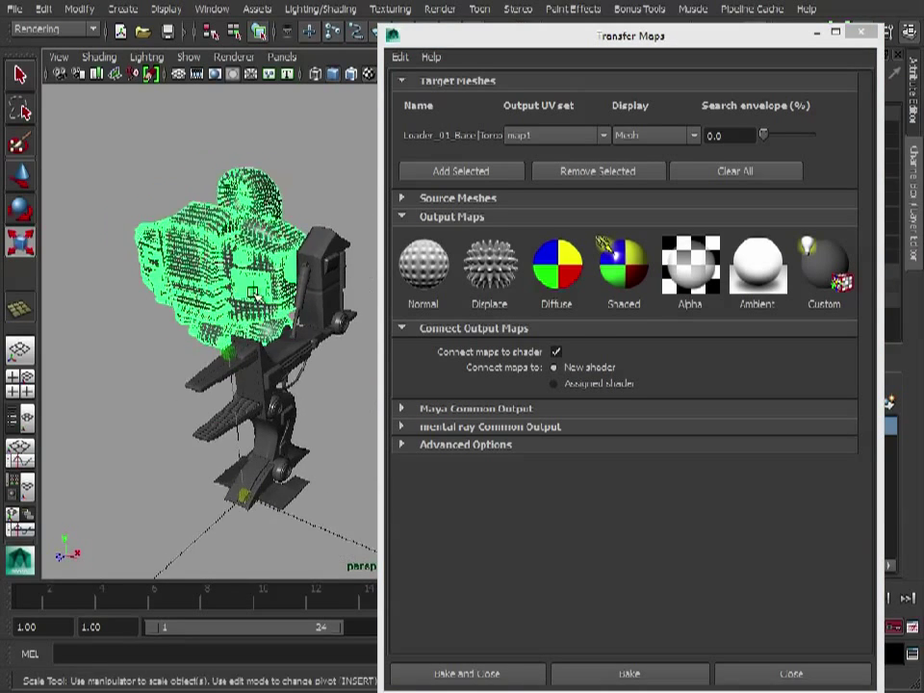
middle_click_drag(274, 286, 236, 267, "alt")
left_click_drag(235, 271, 198, 228, "alt")
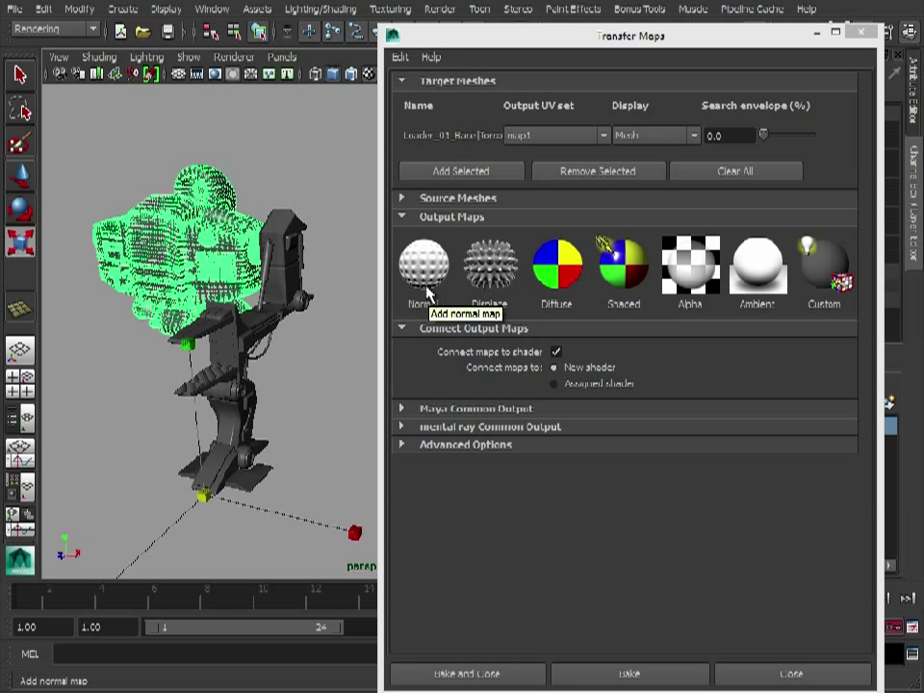
- Add a diffuse colour map to the output maps and set its file format to Targa (tga)
left_click(554, 276)
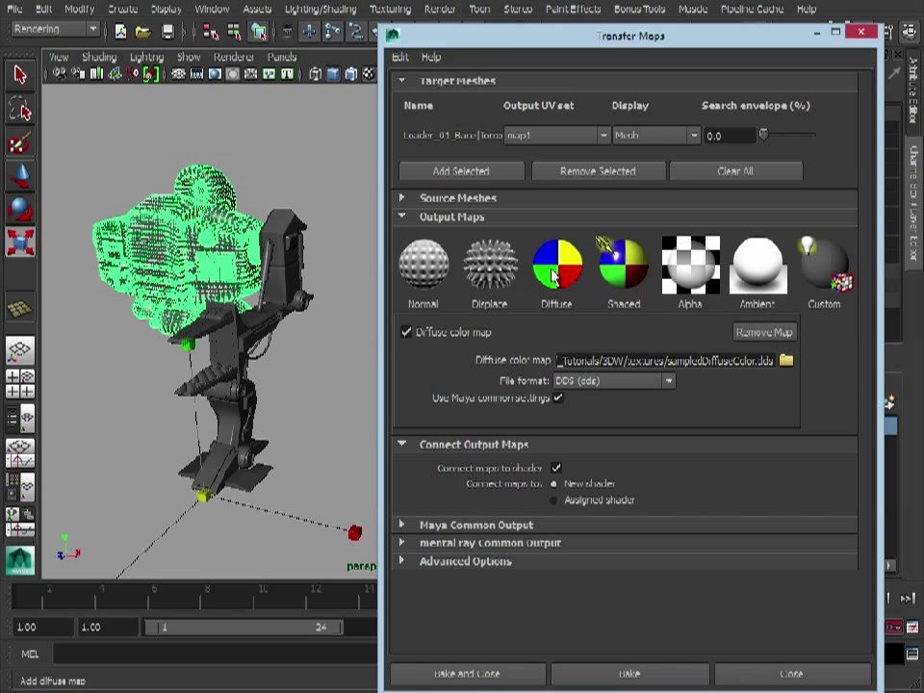
left_click(664, 381)
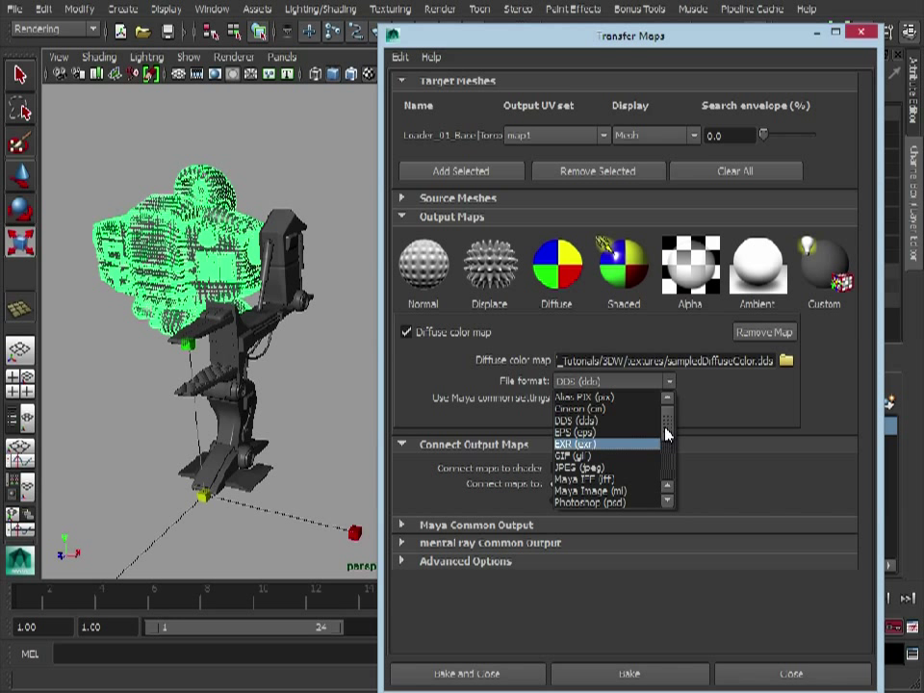
left_click_drag(666, 434, 670, 469)
left_click(630, 480)
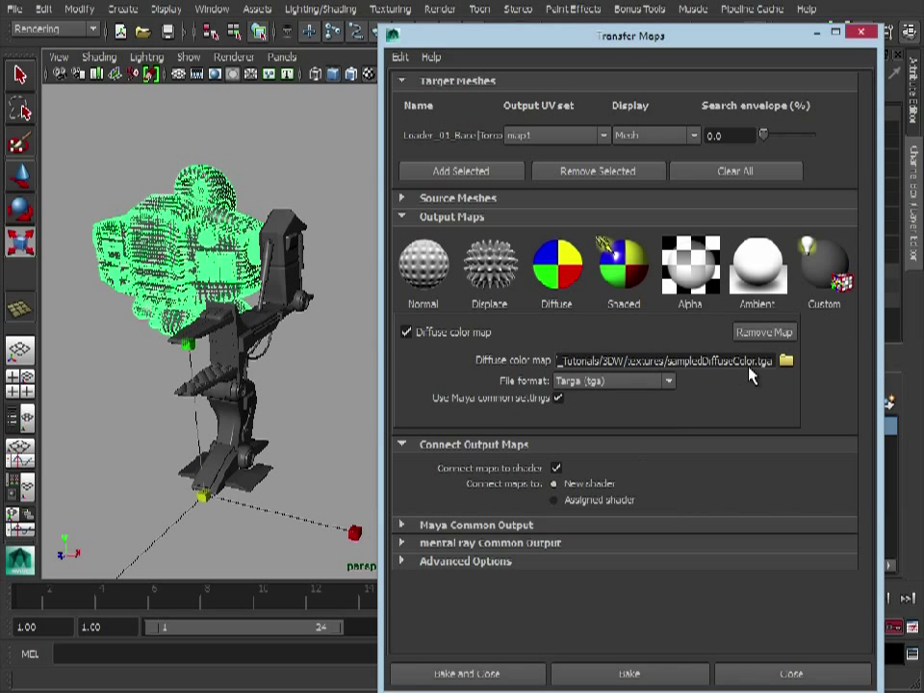
- Rename the diffuse colour map's output file to LoaderTorso_DiffBake.tga in the textures folder
left_click_drag(755, 361, 666, 362)
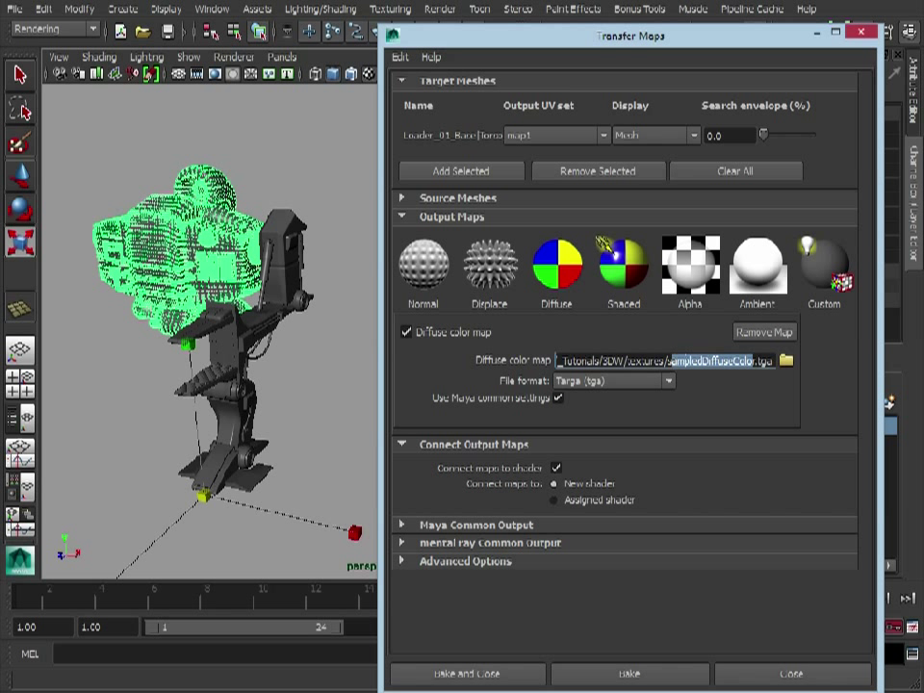
type("LoaderTorso")
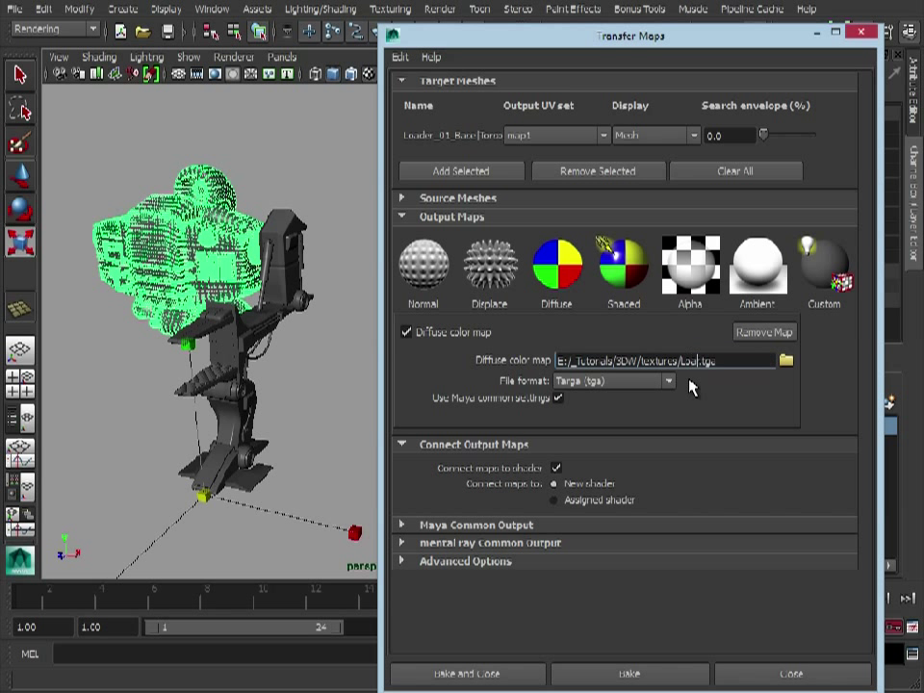
type("orso_DiffBake")
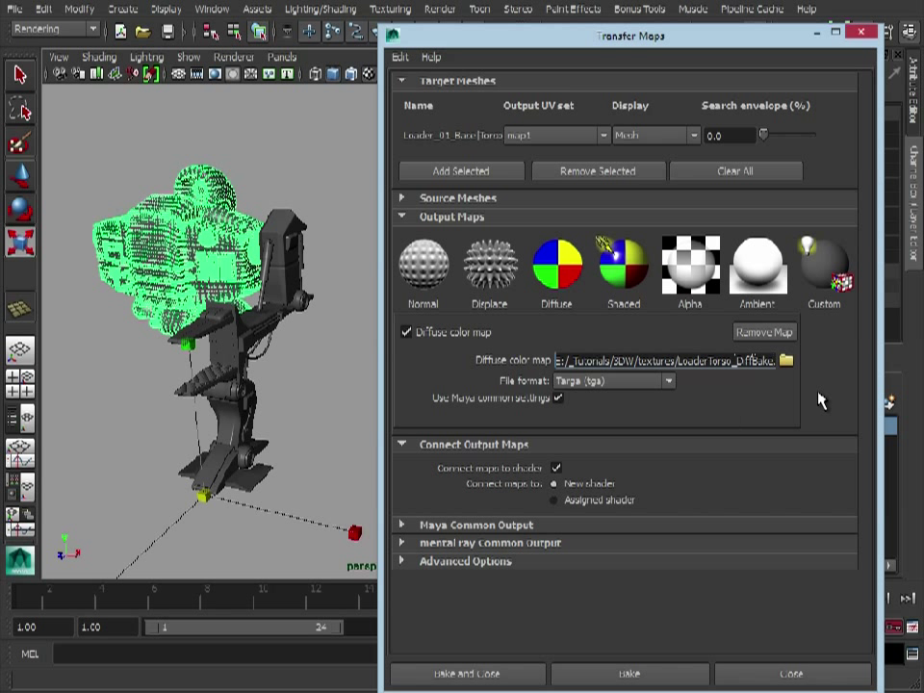
key("Return")
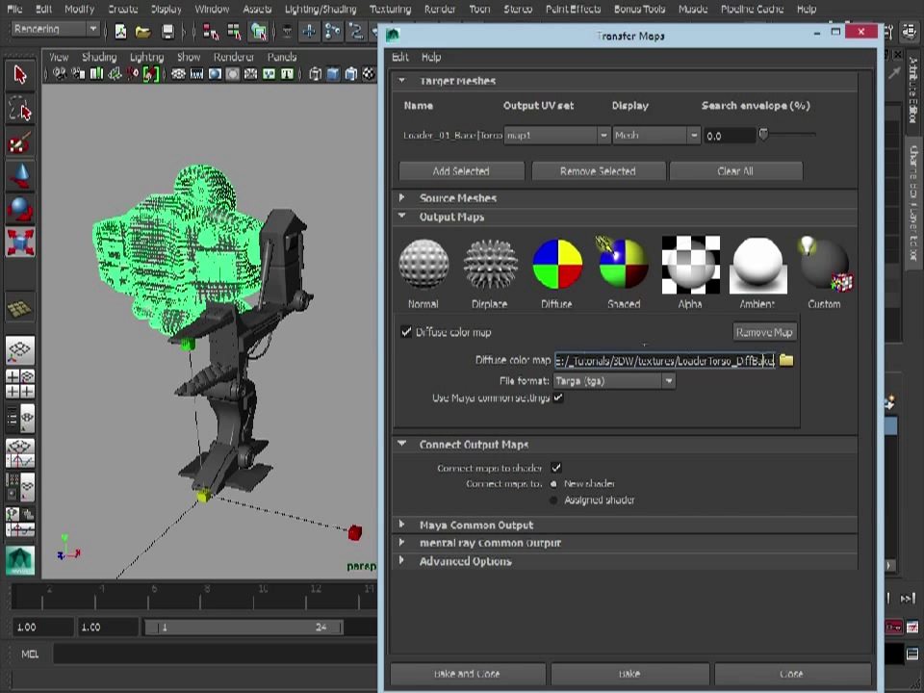
left_click_drag(764, 358, 801, 385)
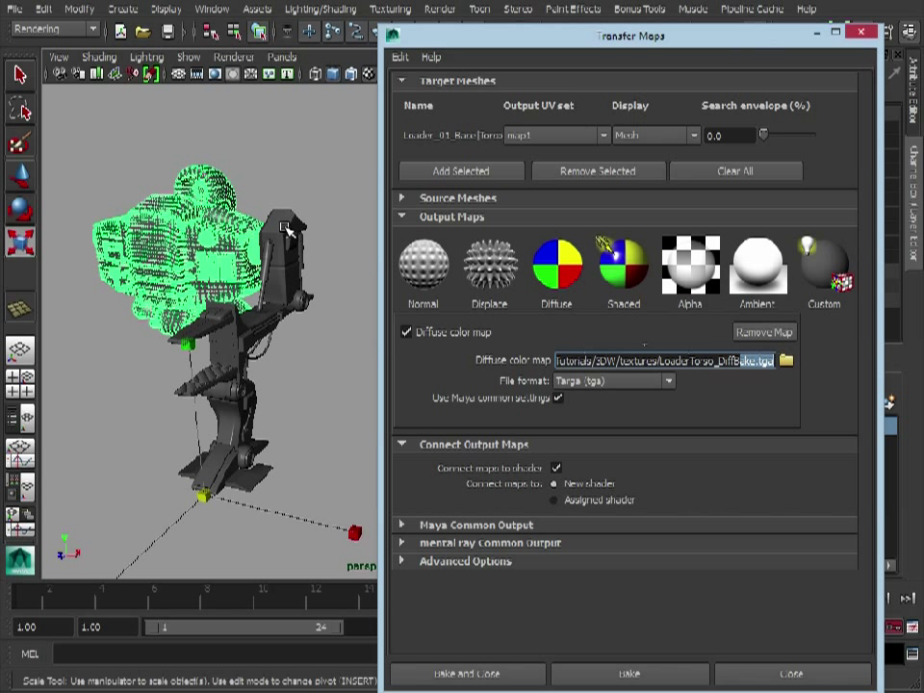
- Move the Transfer Maps window out of the way and switch visibility from the Loader_Base layer to Loader_Colour
left_click(148, 226)
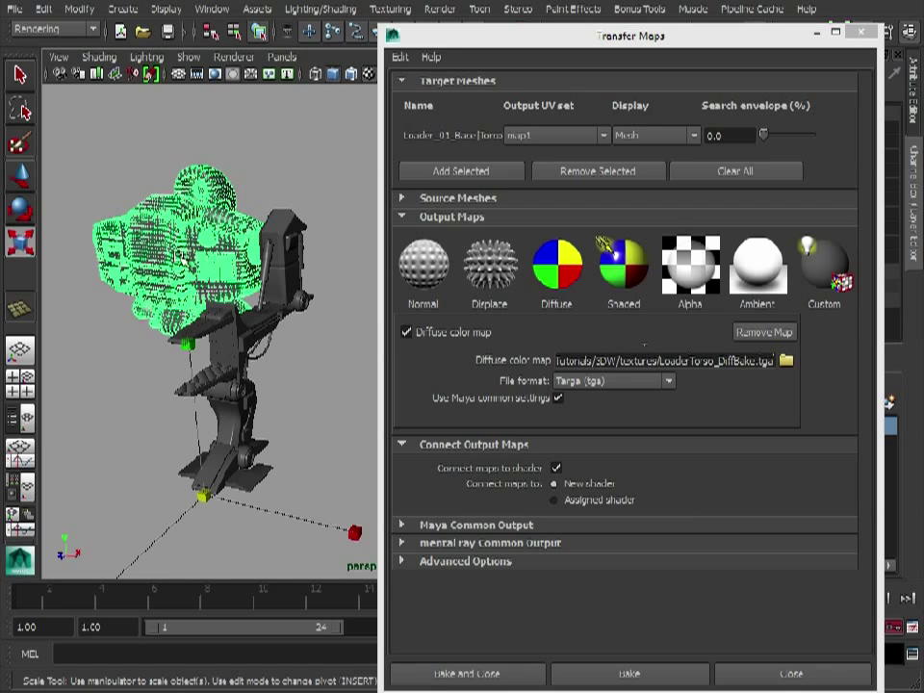
scroll(144, 201, "up", 4)
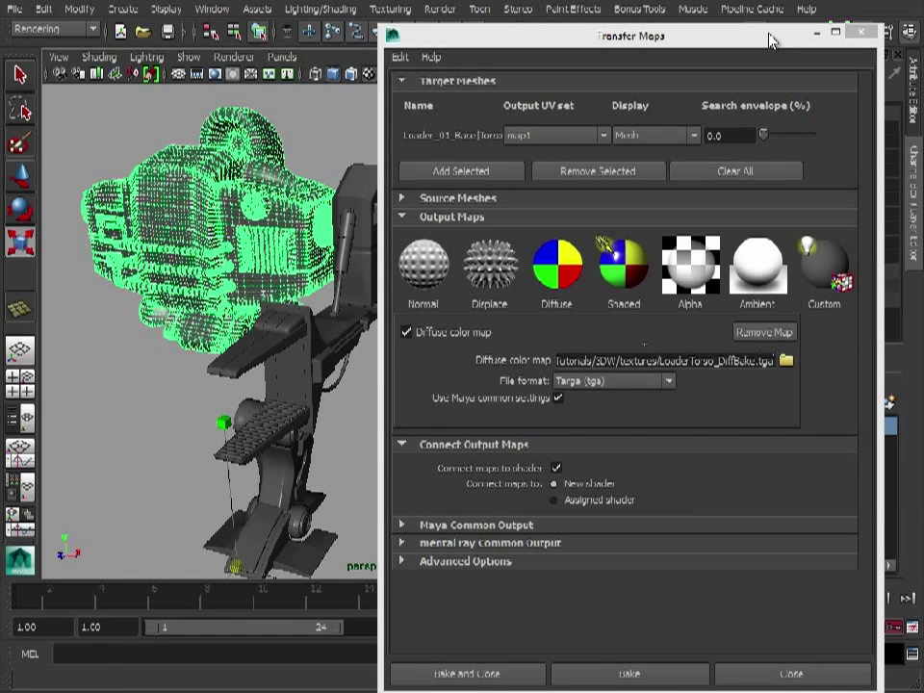
left_click_drag(768, 33, 462, 0)
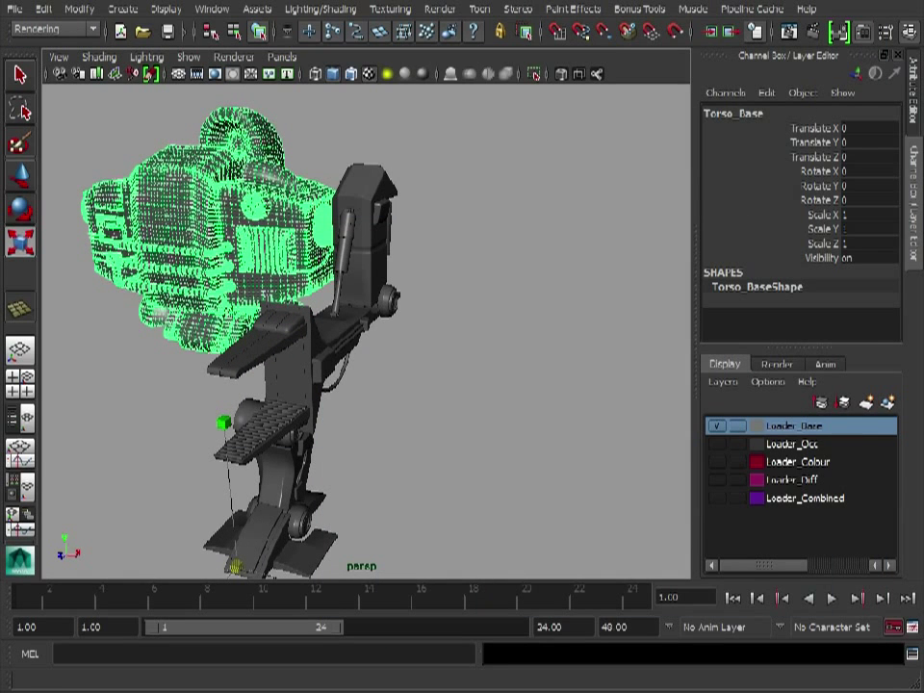
left_click(715, 425)
left_click(717, 462)
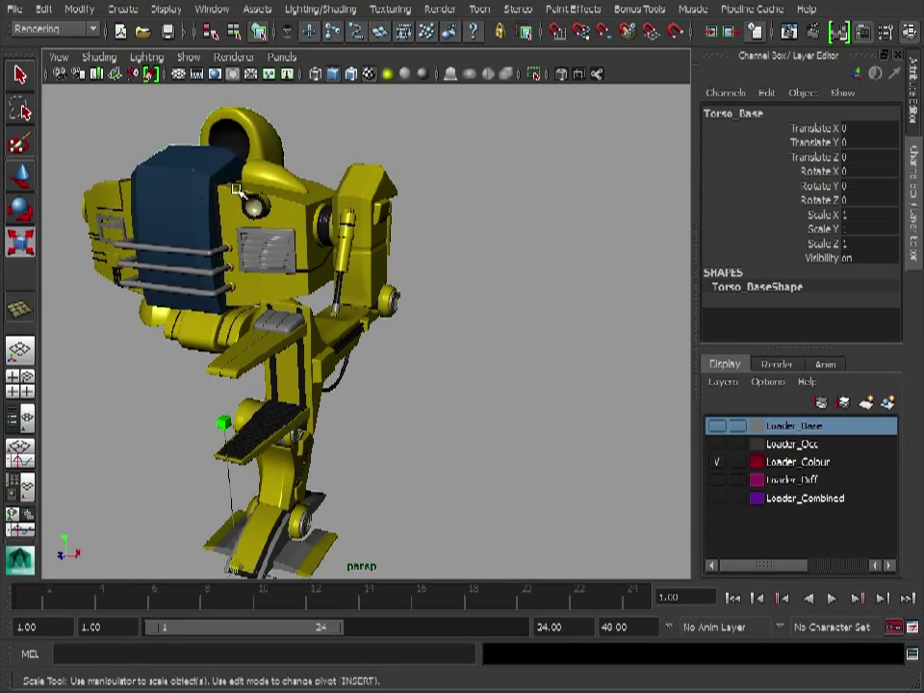
- Add the torso from the Loader_Colour layer as the source mesh for the map transfer
left_click(157, 197)
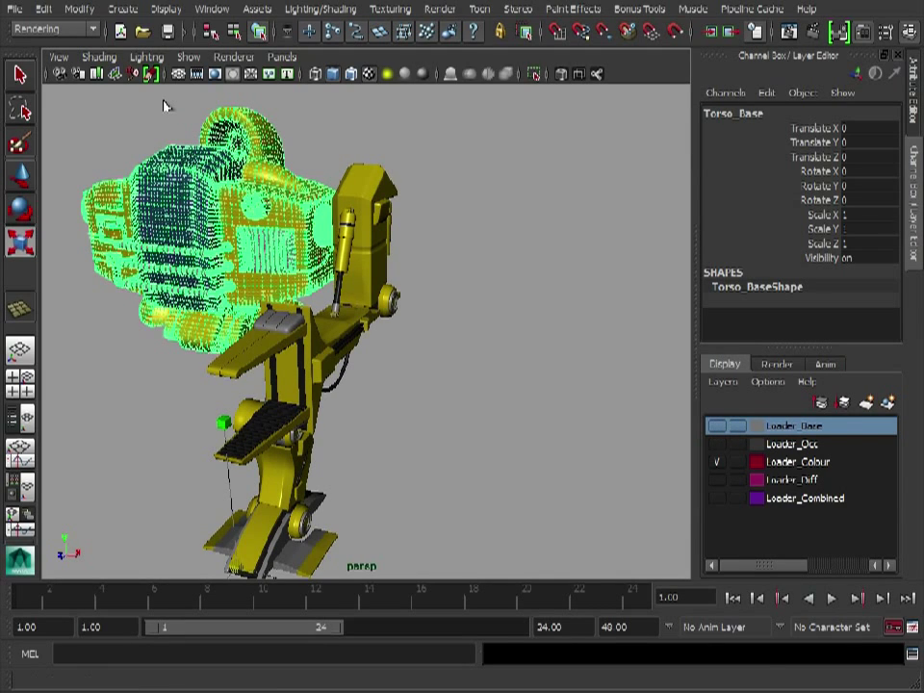
left_click_drag(241, 0, 704, 27)
left_click(382, 183)
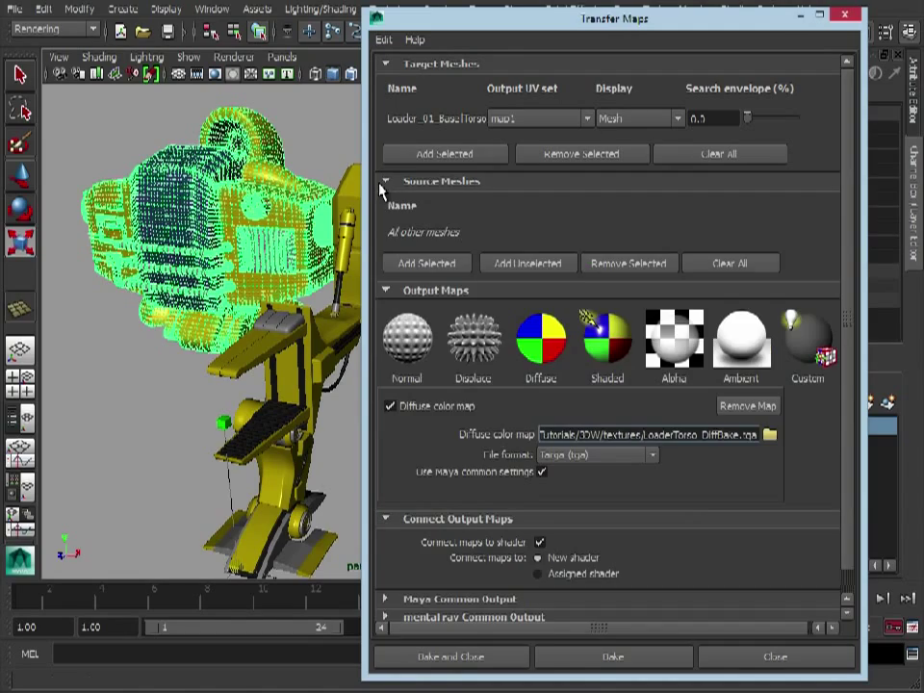
left_click(435, 262)
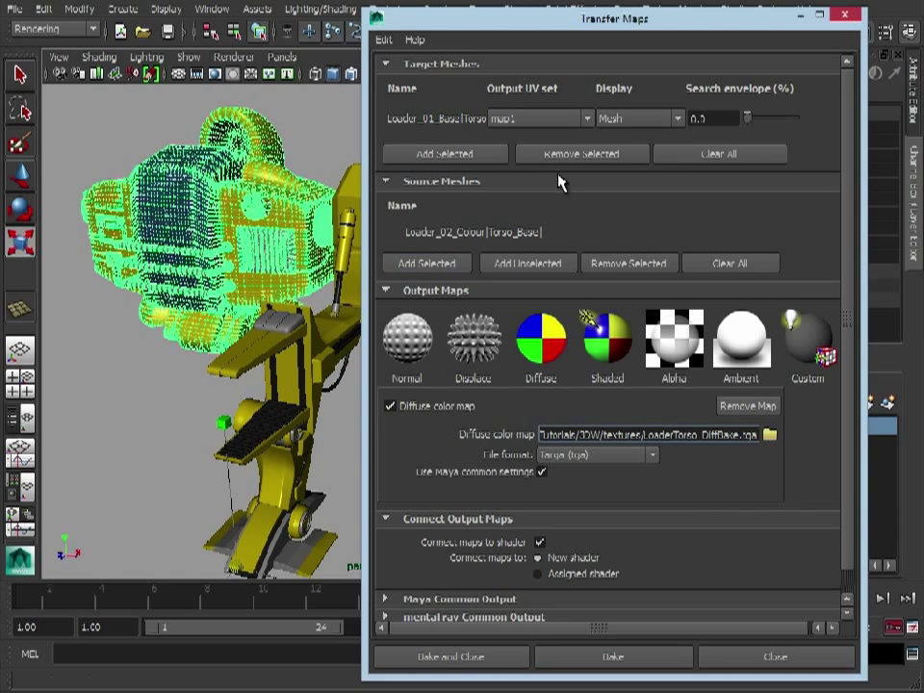
- Switch visibility from the Loader_Colour layer back to Loader_Base and move the Transfer Maps window clear of the robot
left_click_drag(560, 19, 262, 15)
left_click(717, 462)
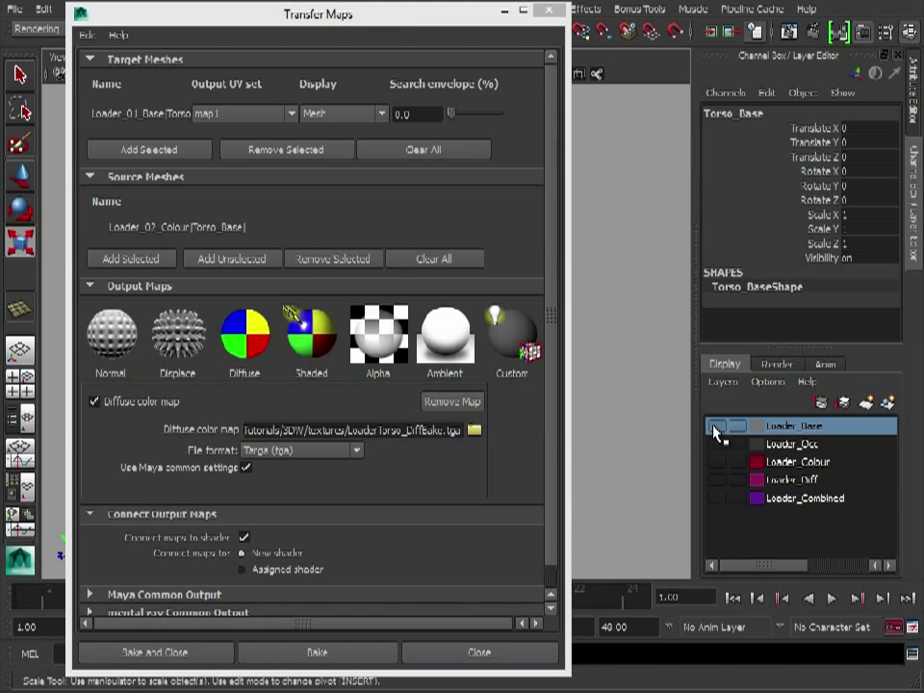
left_click_drag(413, 19, 751, 14)
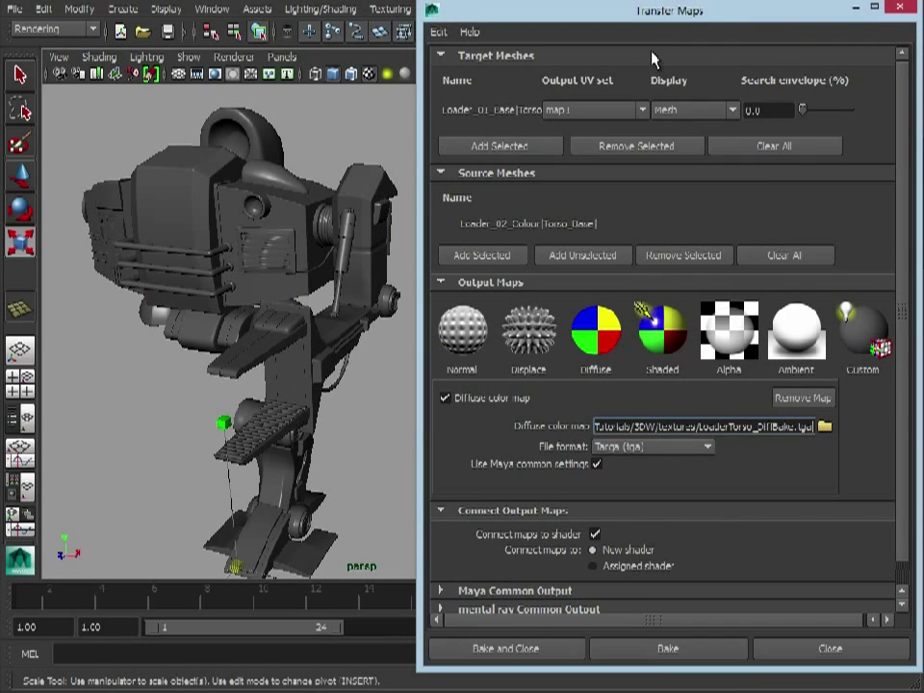
- Isolate the Loader_Base torso in the perspective view
left_click_drag(196, 244, 241, 249, "alt")
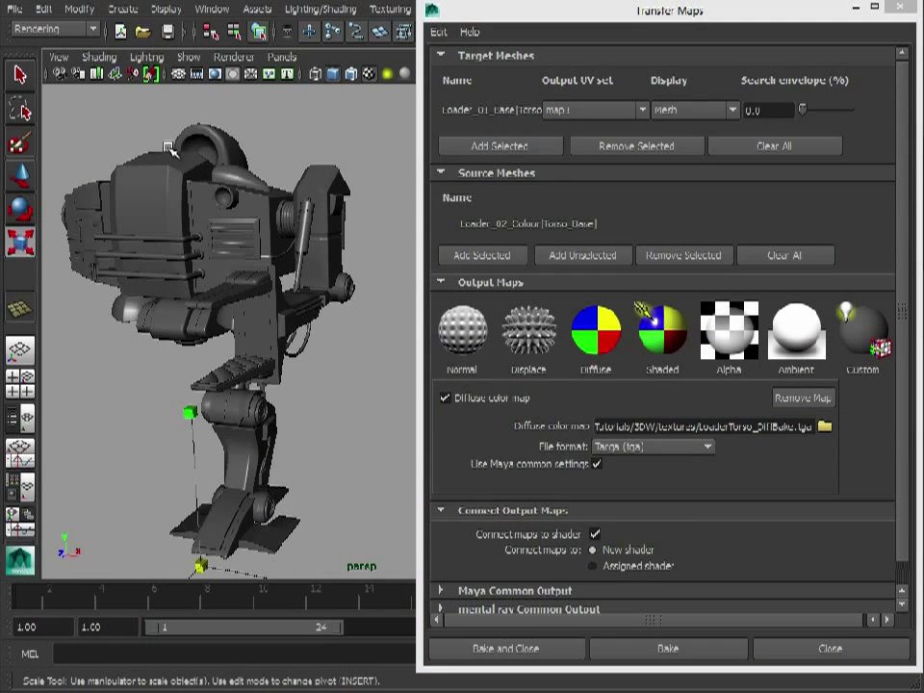
left_click(120, 145)
left_click(189, 57)
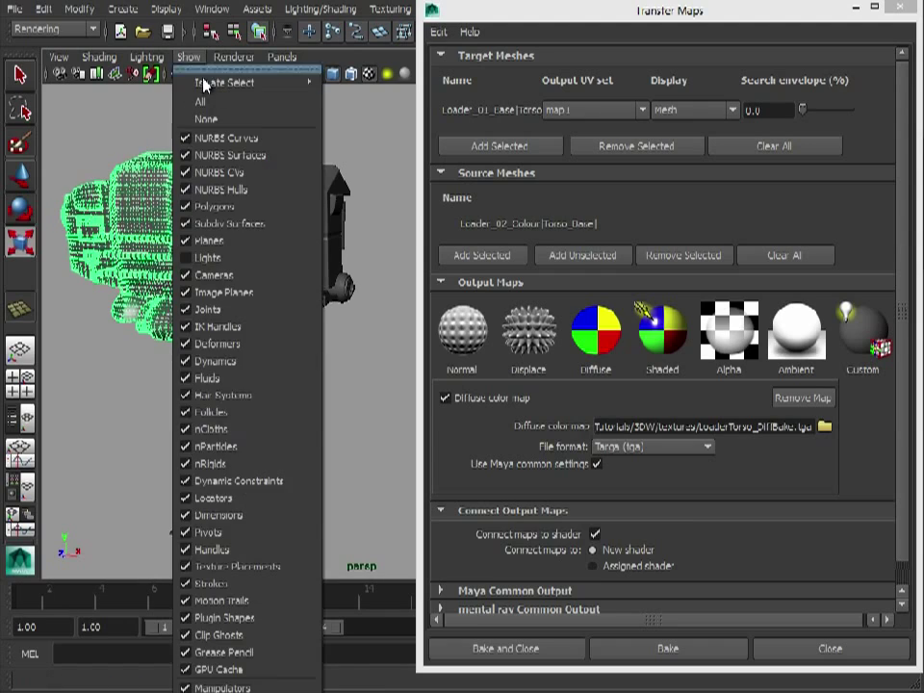
mouse_move(214, 87)
left_click(354, 91)
middle_click_drag(266, 240, 347, 294, "alt")
right_click_drag(346, 293, 372, 292, "alt")
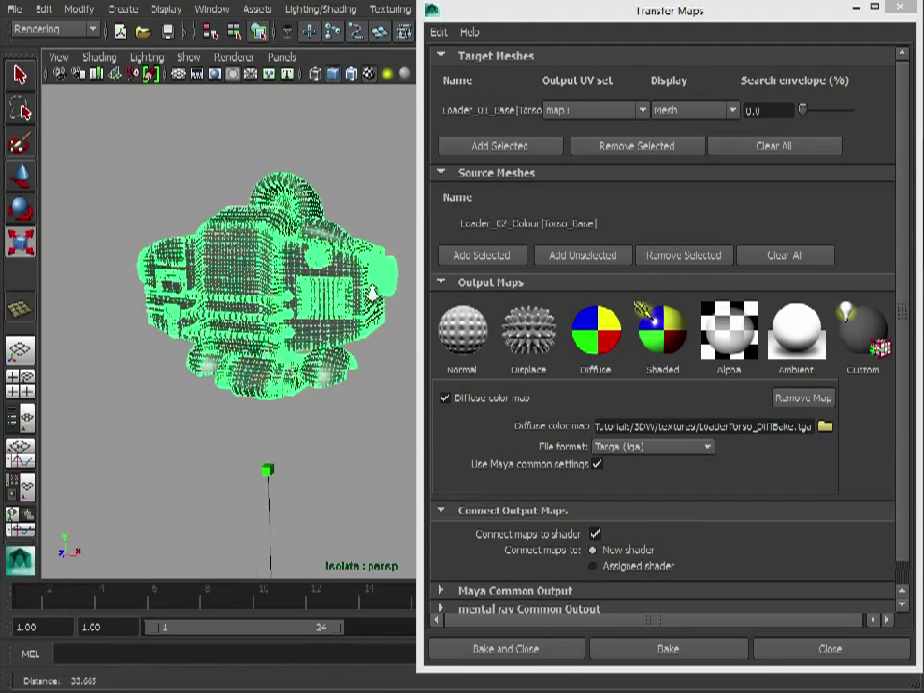
left_click_drag(373, 294, 297, 178, "alt")
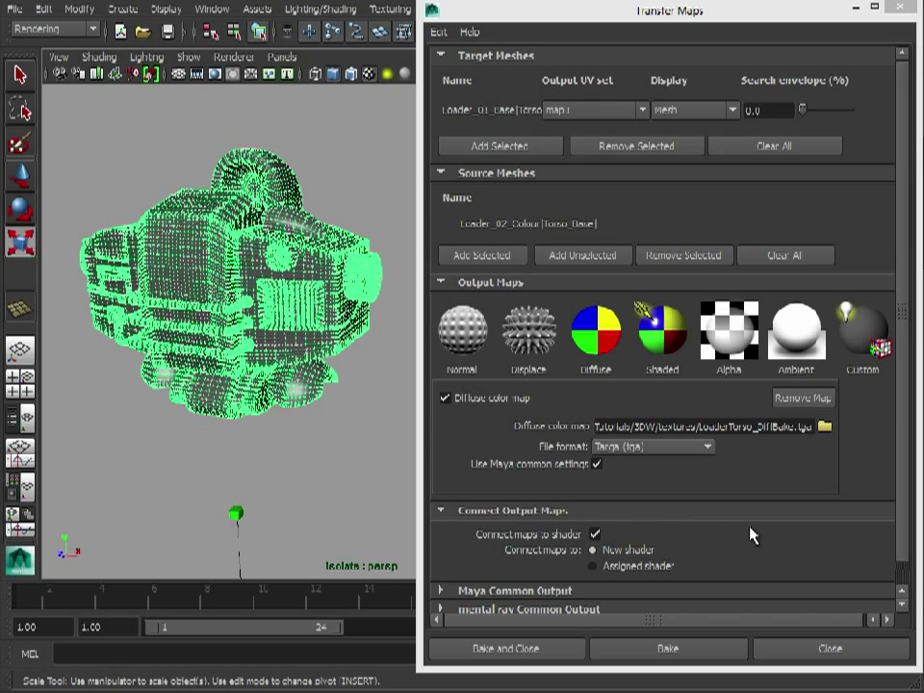
- Expand the Maya common output settings and set Fill texture seams to 3
scroll(755, 454, "down", 1)
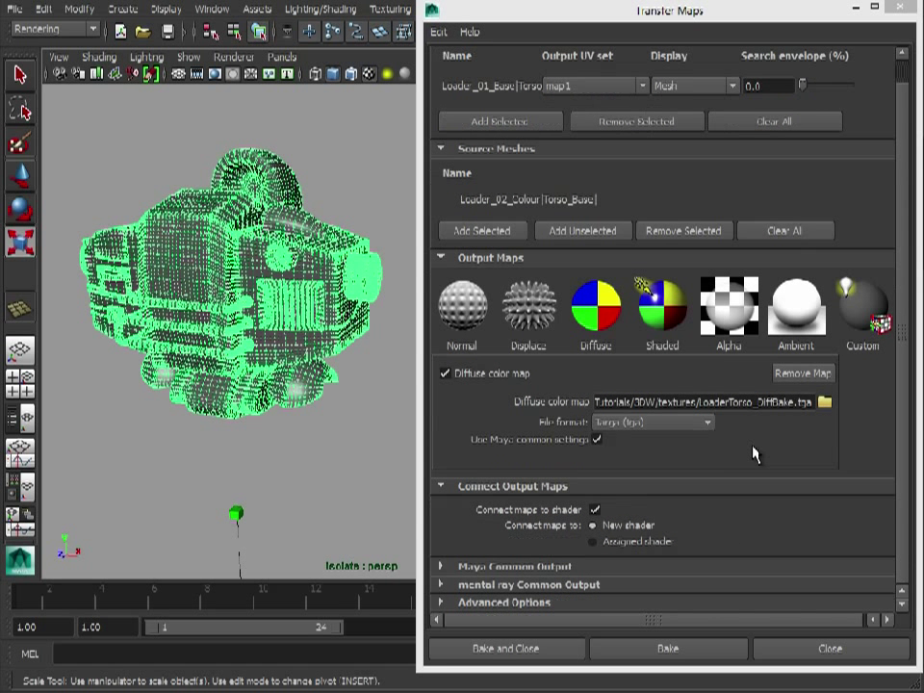
left_click(514, 567)
scroll(774, 472, "down", 5)
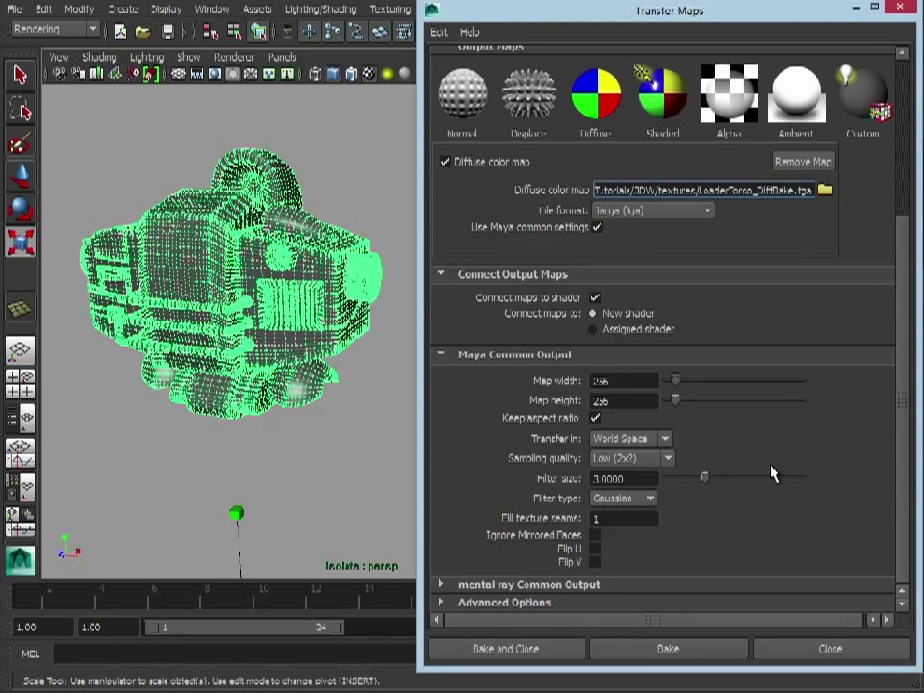
double_click(635, 380)
key("Tab")
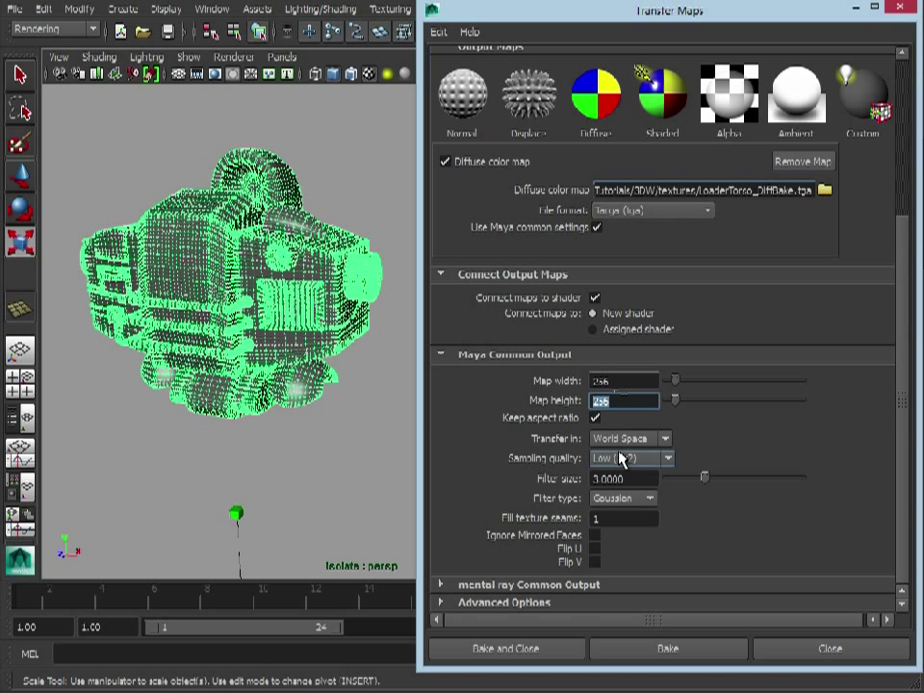
double_click(629, 517)
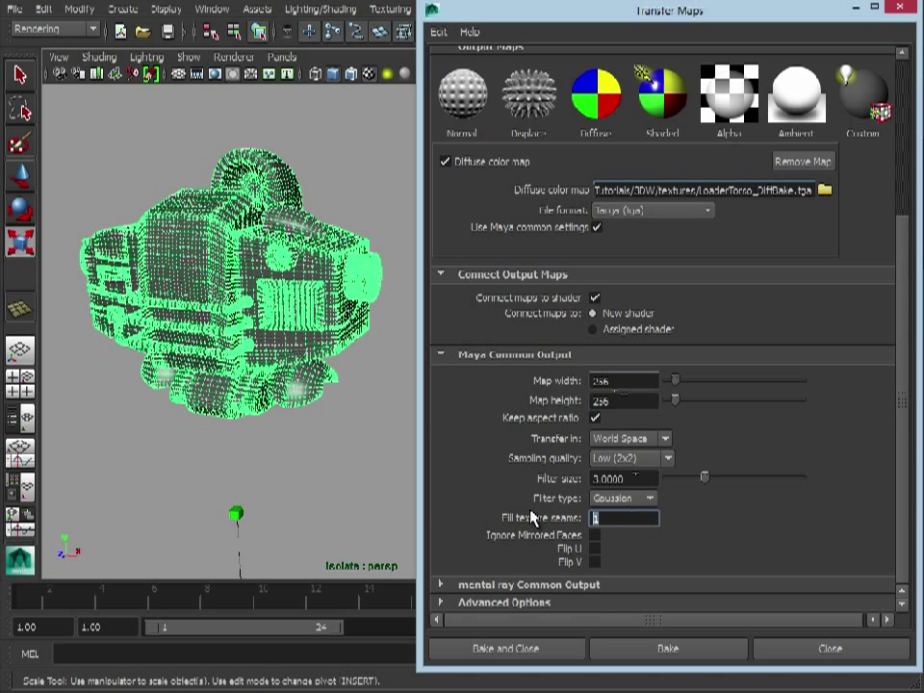
type("3")
left_click(641, 478)
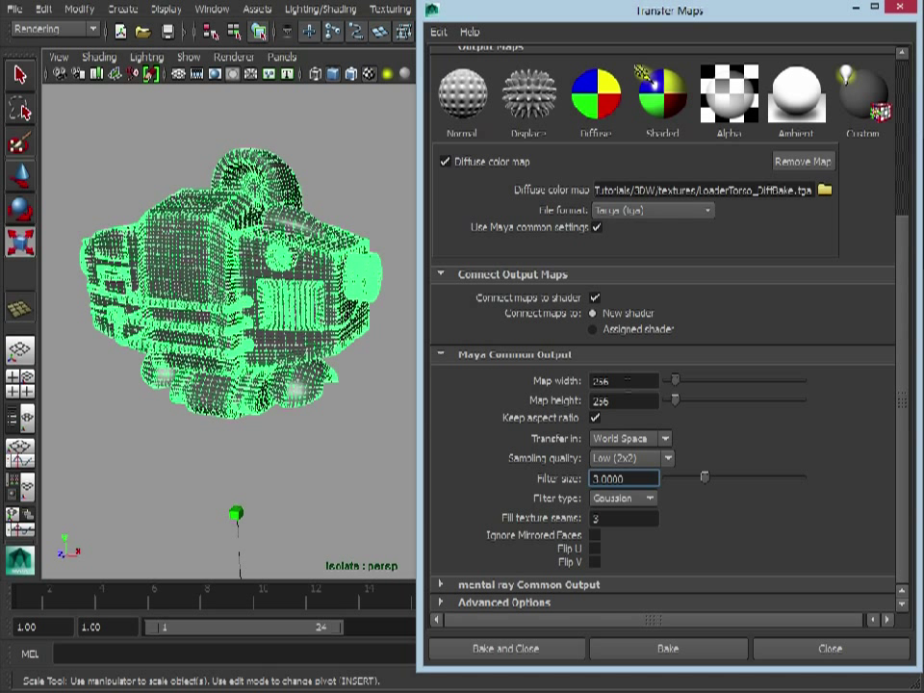
left_click(625, 380)
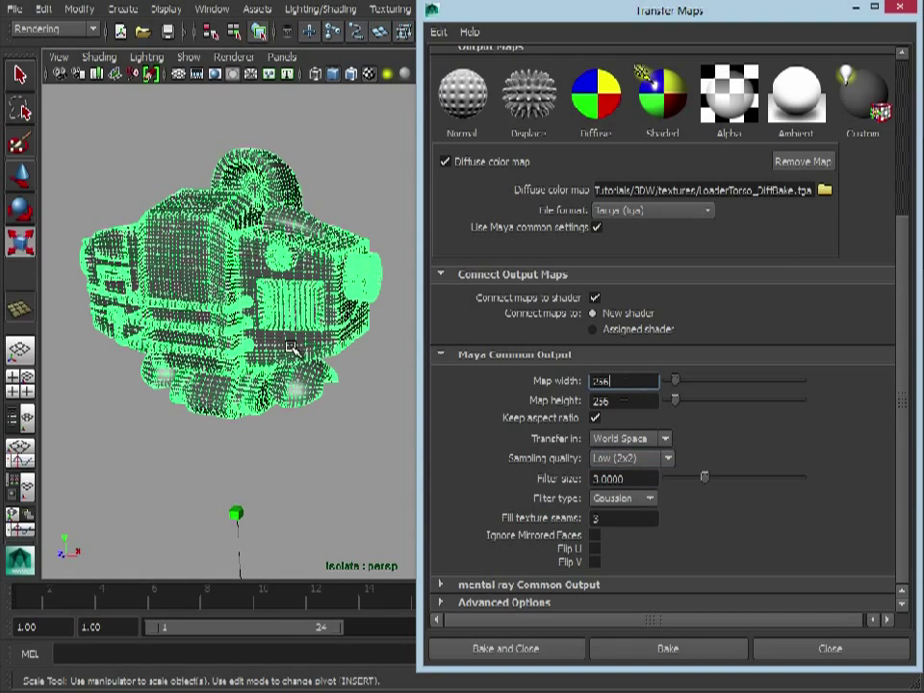
- Bake the diffuse colour map onto the base torso, leaving the Transfer Maps window open
left_click_drag(287, 343, 318, 371, "alt")
right_click_drag(318, 372, 332, 375, "alt")
left_click_drag(301, 317, 261, 313, "alt")
right_click_drag(262, 312, 242, 311, "alt")
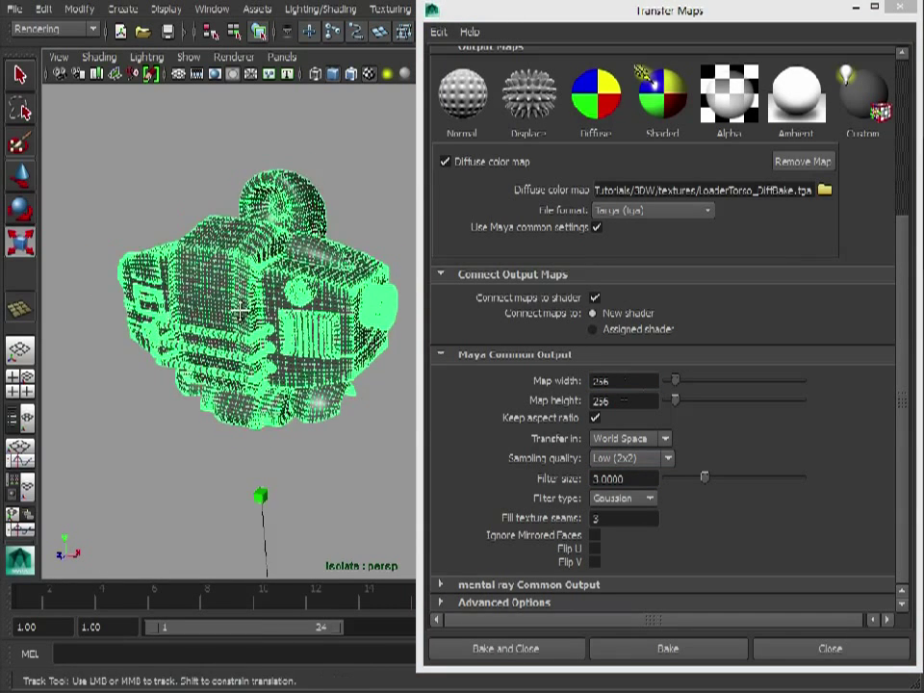
middle_click_drag(243, 312, 230, 312, "alt")
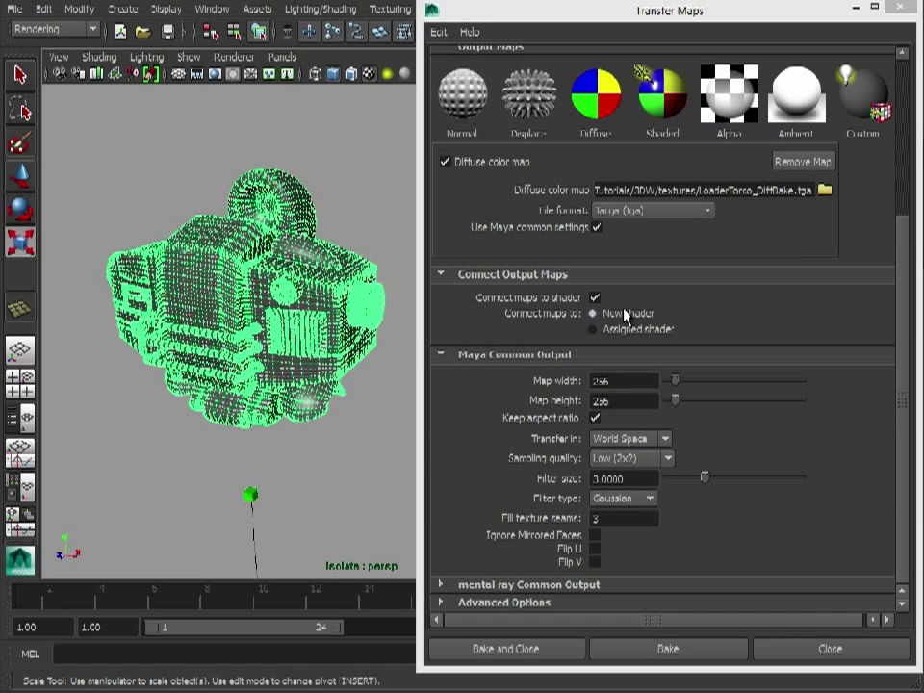
left_click(674, 652)
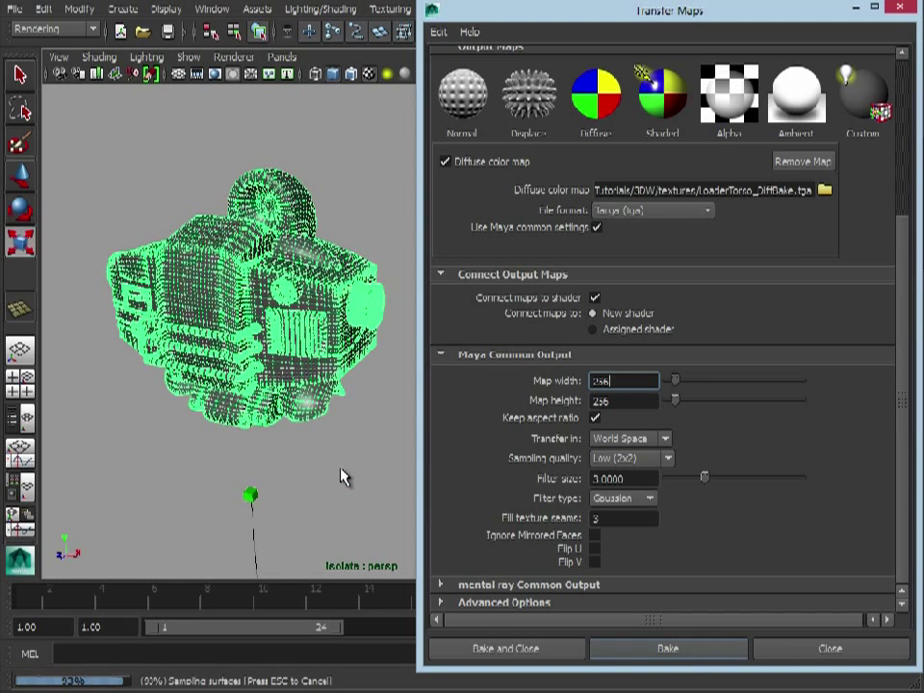
- Examine the baked colours on the torso from several angles, including close up around the blue front panel and side grille
left_click_drag(120, 253, 198, 236, "alt")
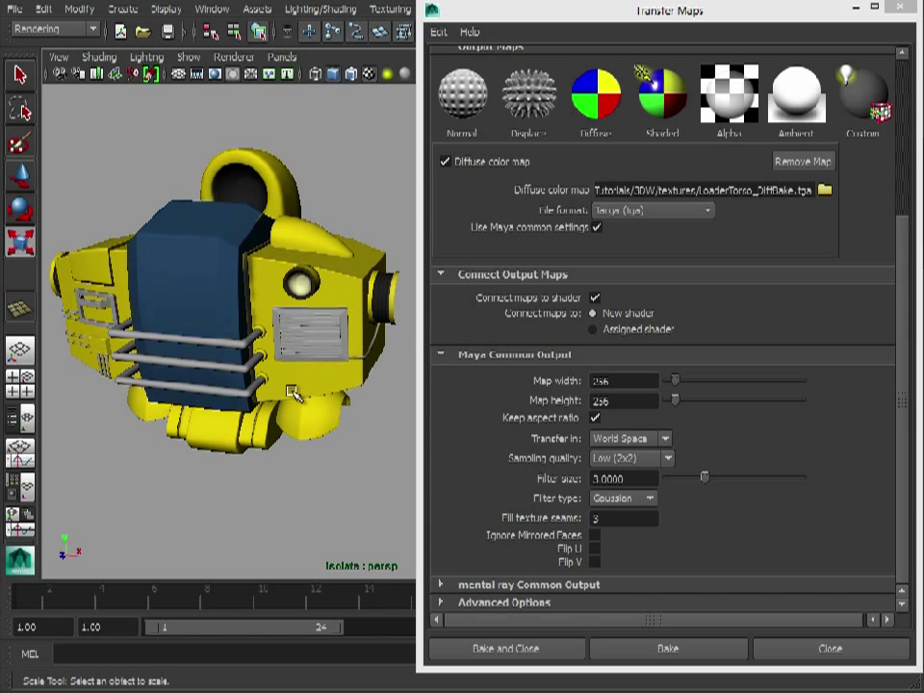
left_click_drag(114, 300, 214, 406, "alt")
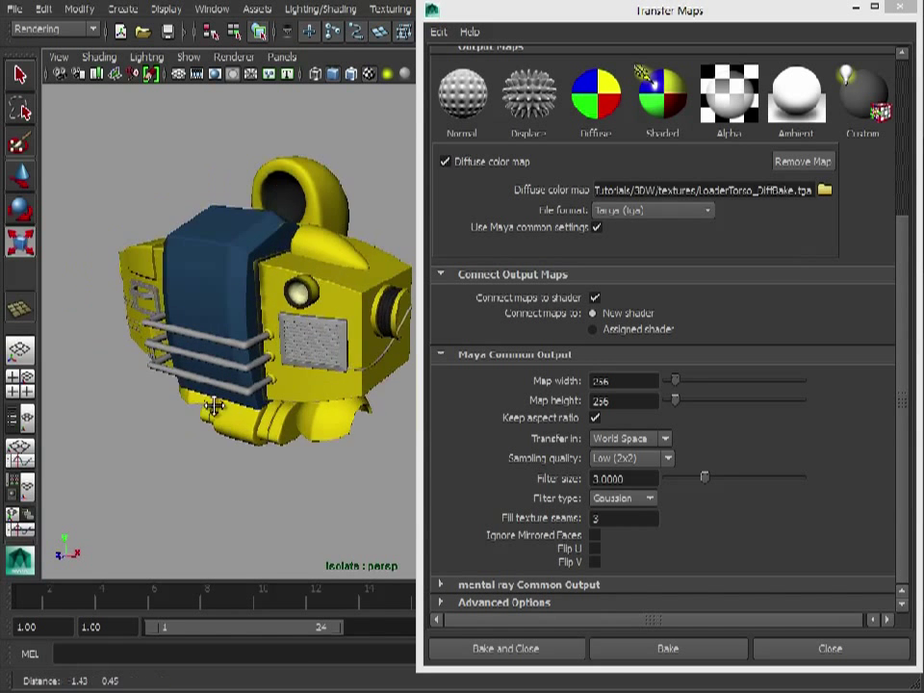
right_click_drag(213, 406, 279, 366, "alt")
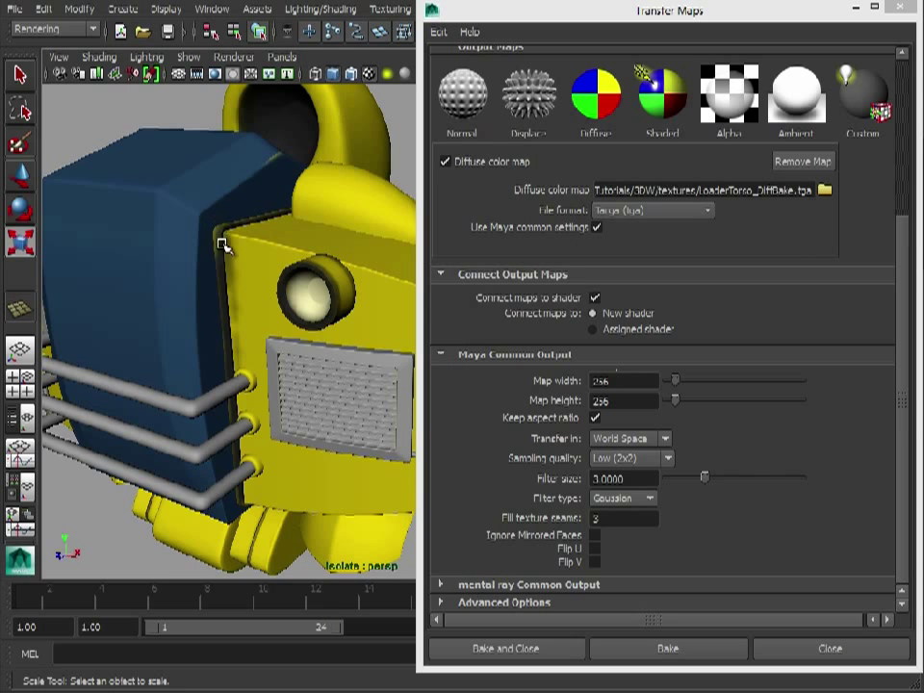
left_click_drag(298, 329, 332, 307, "alt")
middle_click_drag(332, 307, 271, 307, "alt")
right_click_drag(270, 307, 227, 311, "alt")
left_click_drag(227, 311, 244, 290, "alt")
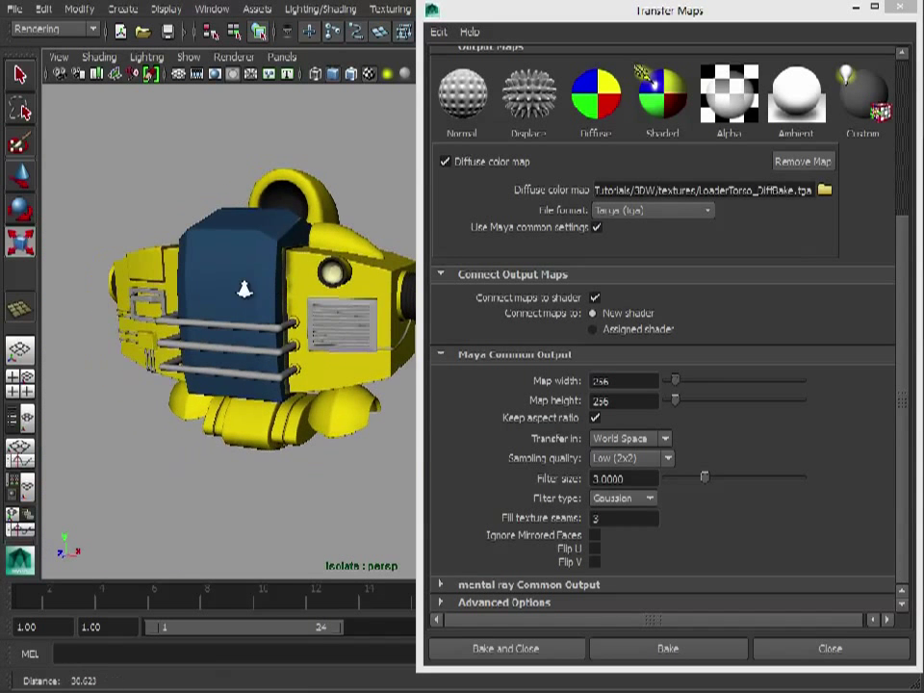
right_click_drag(245, 290, 235, 292, "alt")
- Set the map width and height to 1024 with the aspect ratio kept
double_click(605, 381)
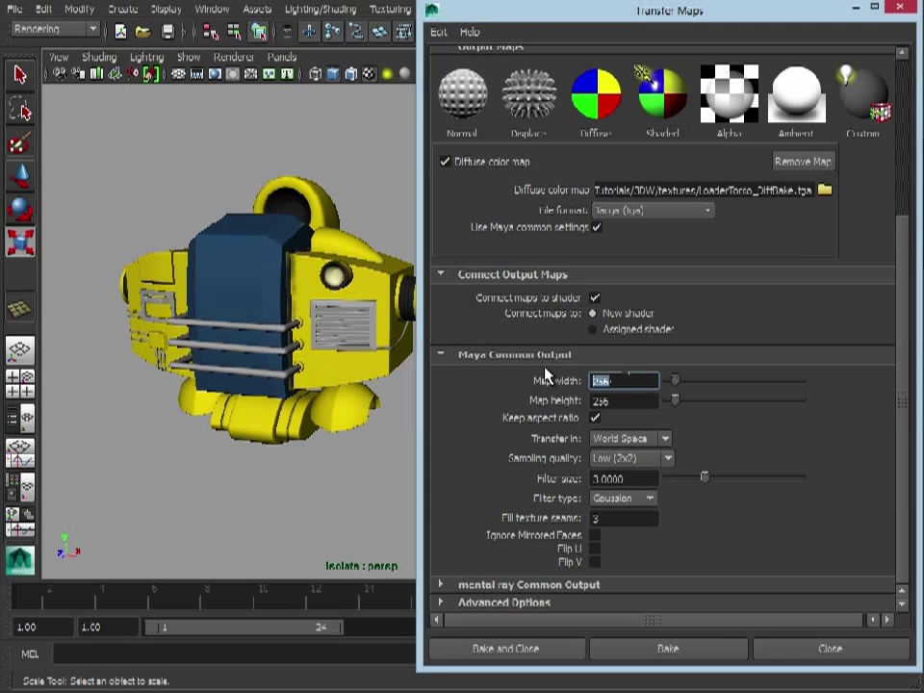
type("1024")
key("Tab")
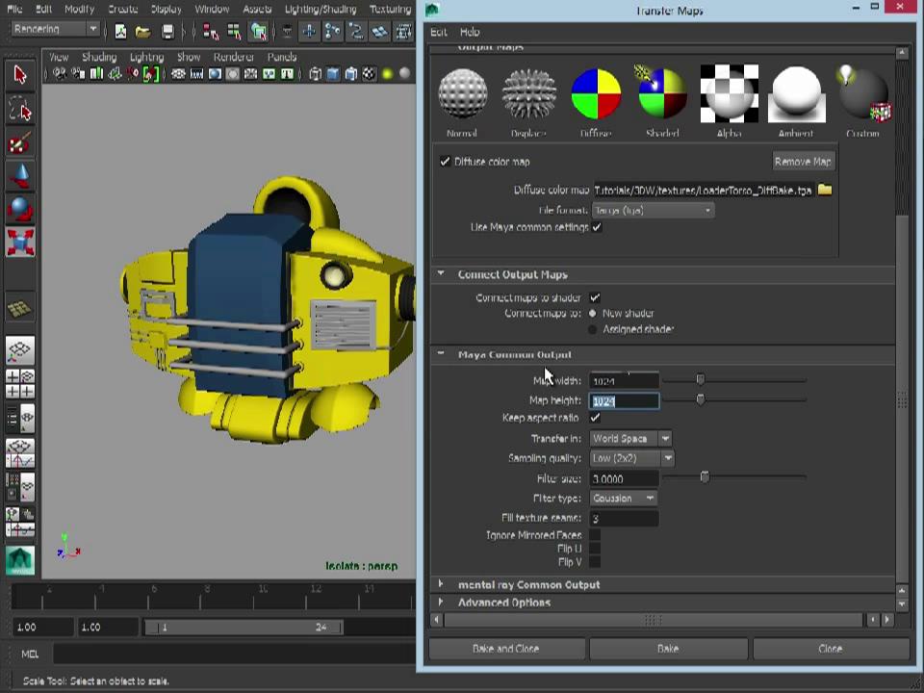
- Set the sampling quality to High (8x8) and close Transfer Maps without baking again
left_click(625, 459)
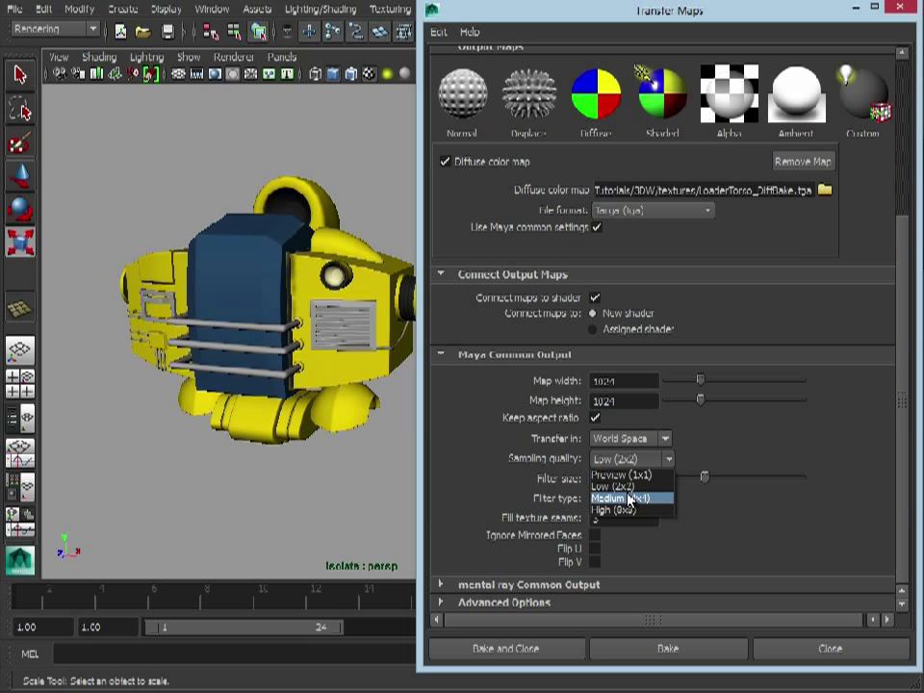
left_click(629, 498)
left_click(635, 459)
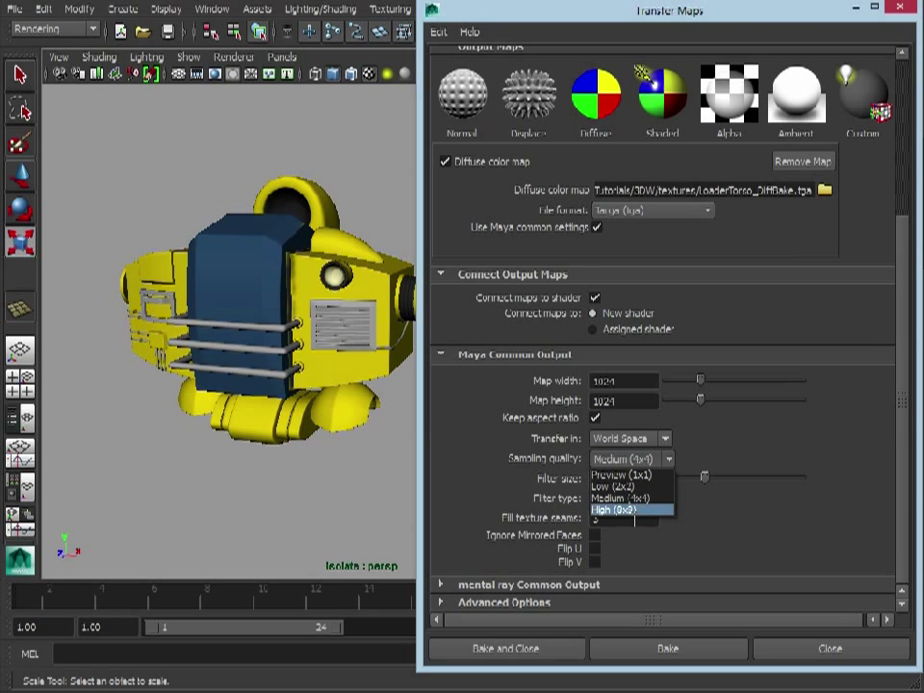
left_click(621, 507)
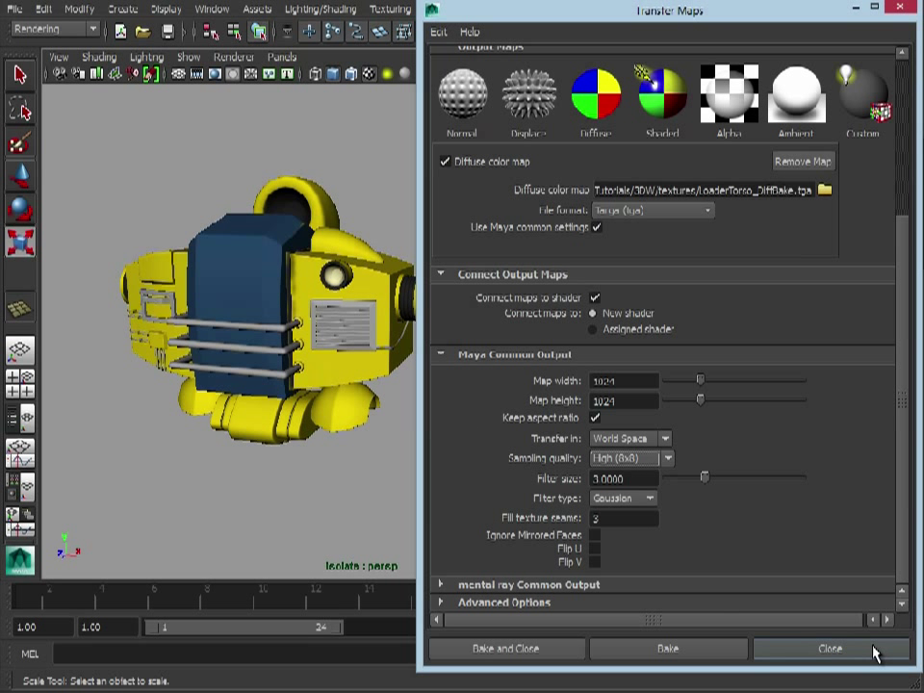
left_click(830, 649)
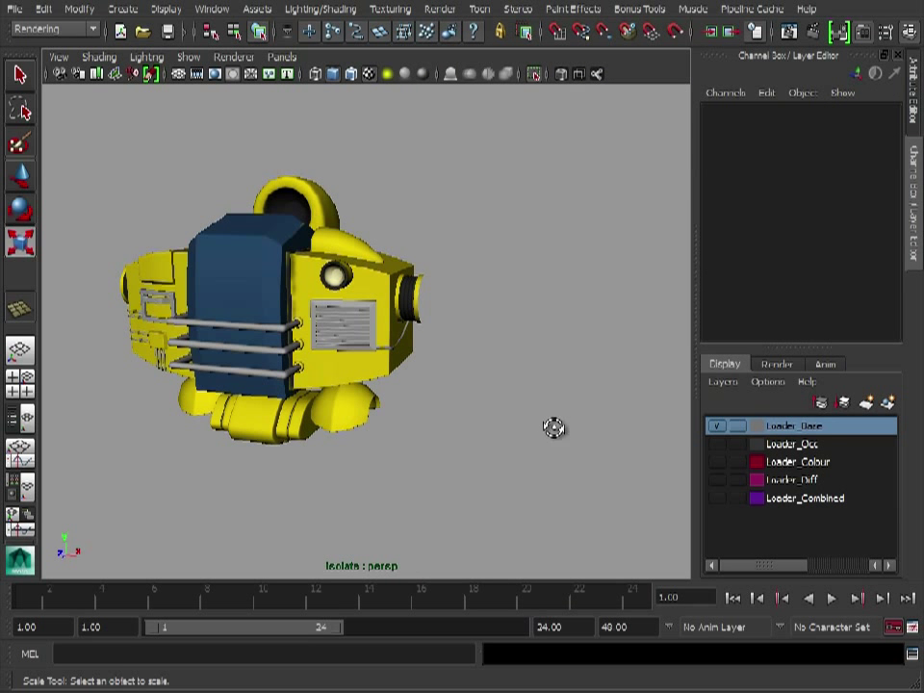
- Turn off the viewport isolation and switch visibility from the Loader_Base layer to Loader_Diff
left_click(720, 428)
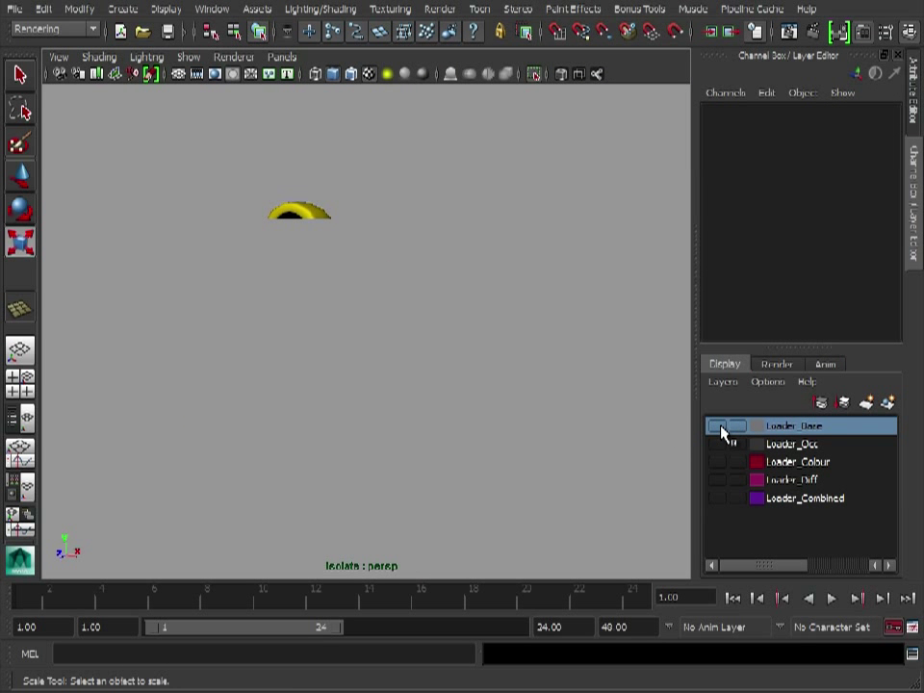
left_click(187, 56)
mouse_move(211, 86)
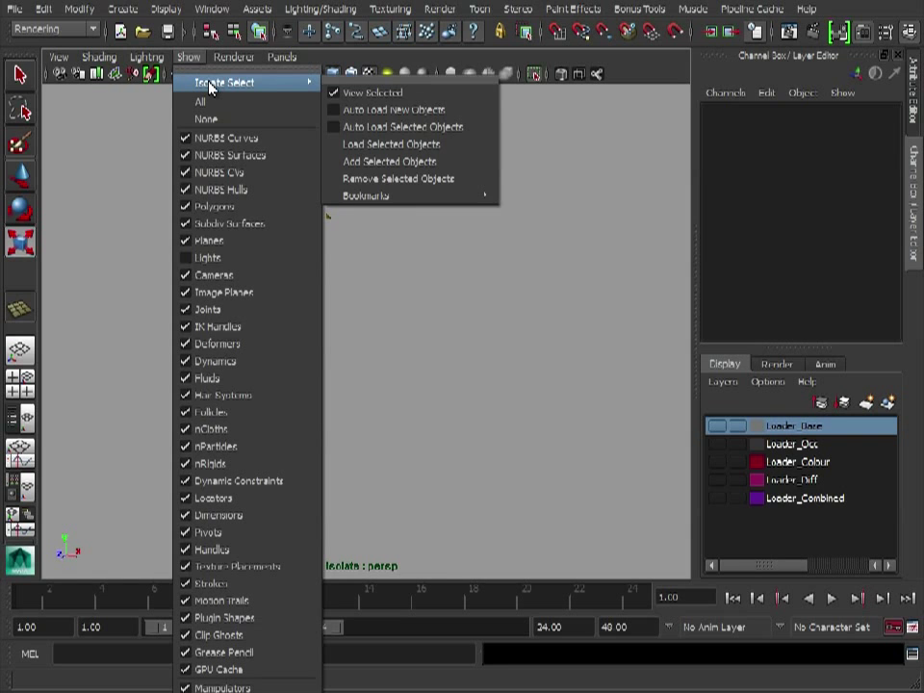
left_click(369, 93)
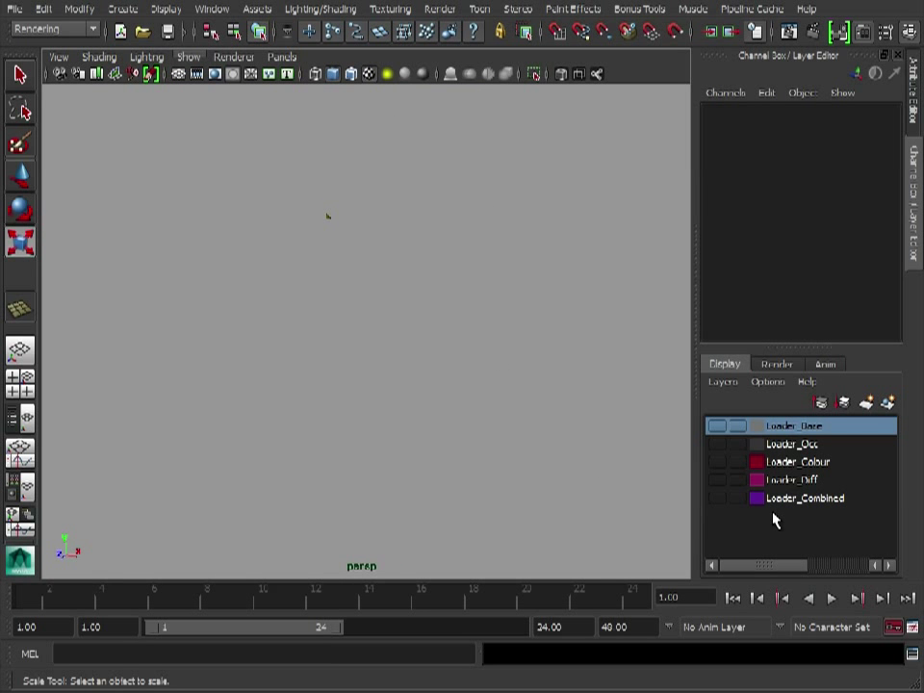
left_click(717, 479)
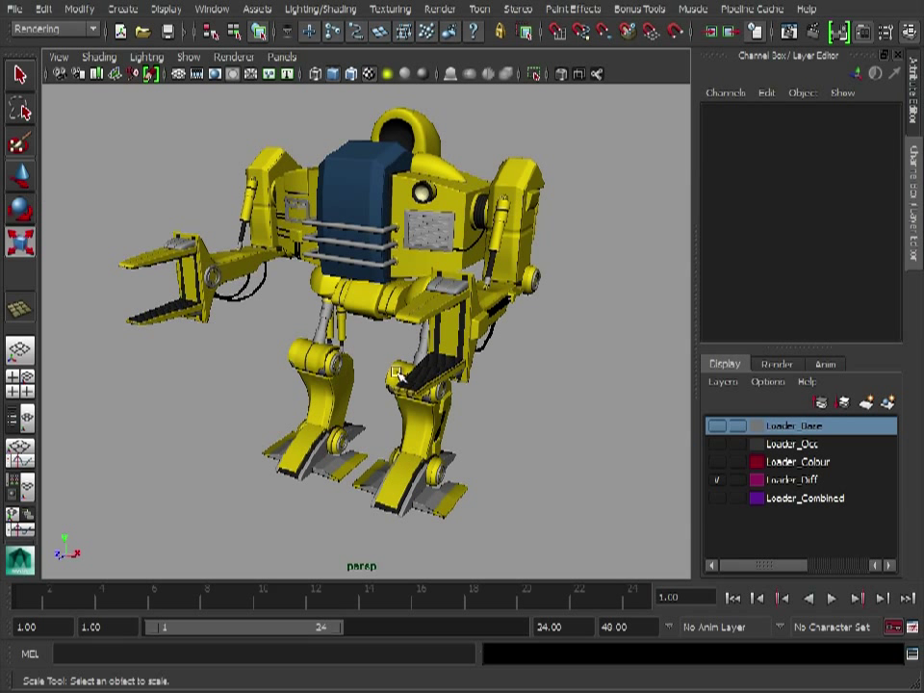
- Set the viewport to Use No Lights and inspect the flat diffuse colours on the robot's leg and whole body
left_click(147, 57)
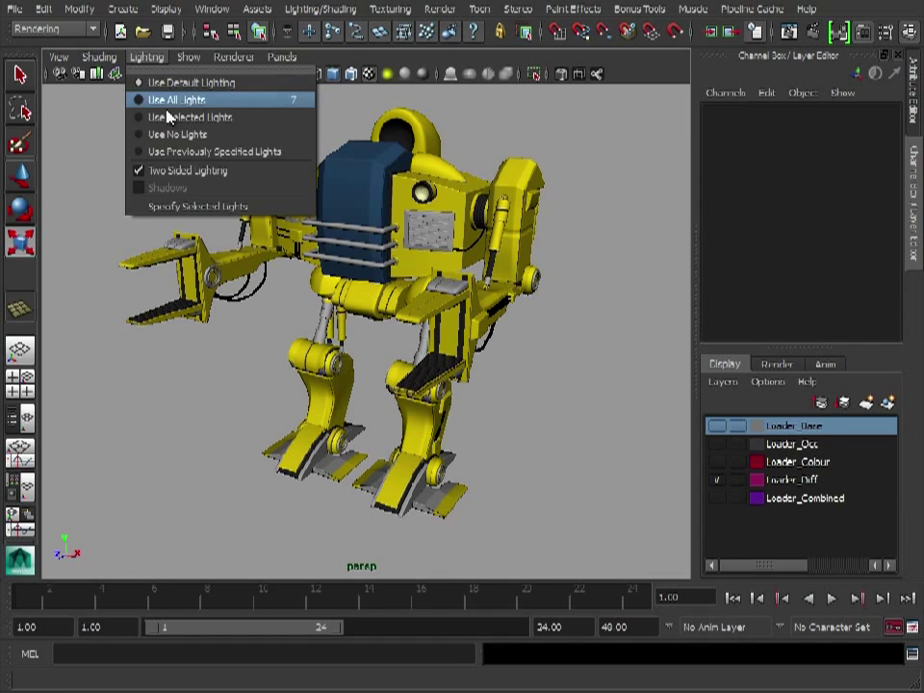
left_click(178, 132)
left_click_drag(332, 248, 348, 350, "alt")
right_click_drag(347, 350, 394, 337, "alt")
middle_click_drag(381, 425, 344, 381, "alt")
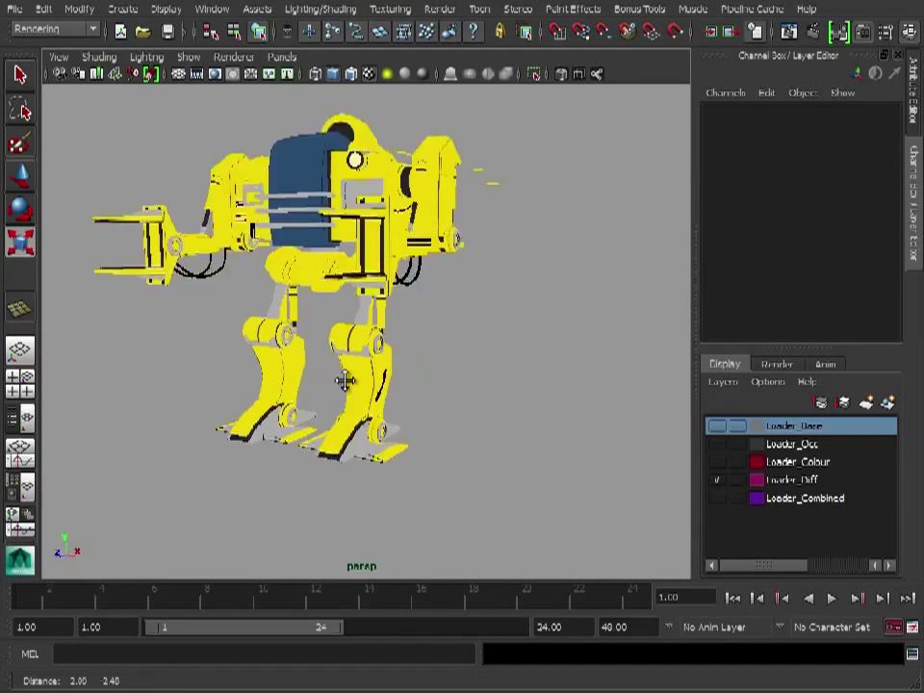
right_click_drag(345, 381, 691, 377, "alt")
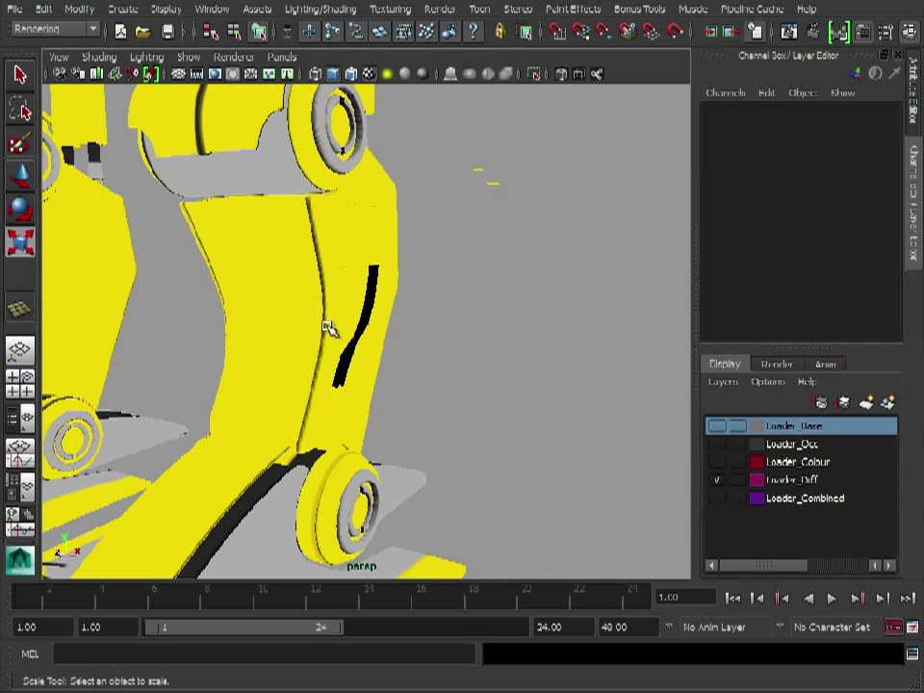
right_click_drag(532, 330, 202, 296, "alt")
middle_click_drag(434, 279, 510, 409, "alt")
right_click_drag(524, 400, 446, 367, "alt")
middle_click_drag(442, 372, 445, 351, "alt")
right_click_drag(445, 351, 501, 362, "alt")
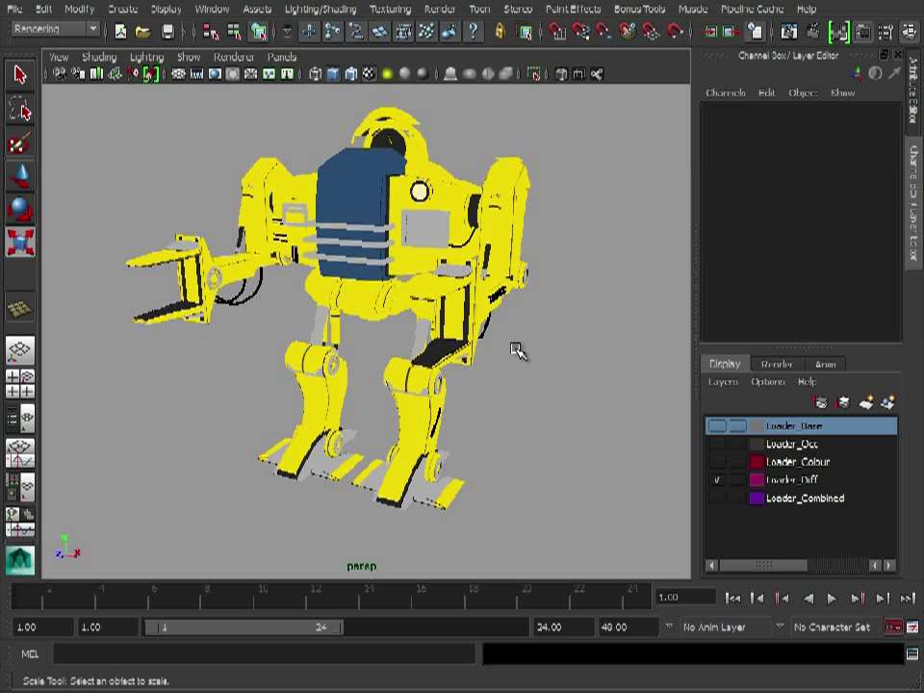
- Compare the Loader_Occ layer with Loader_Diff by switching visibility between them, ending with Loader_Diff shown
left_click(717, 480)
left_click(717, 445)
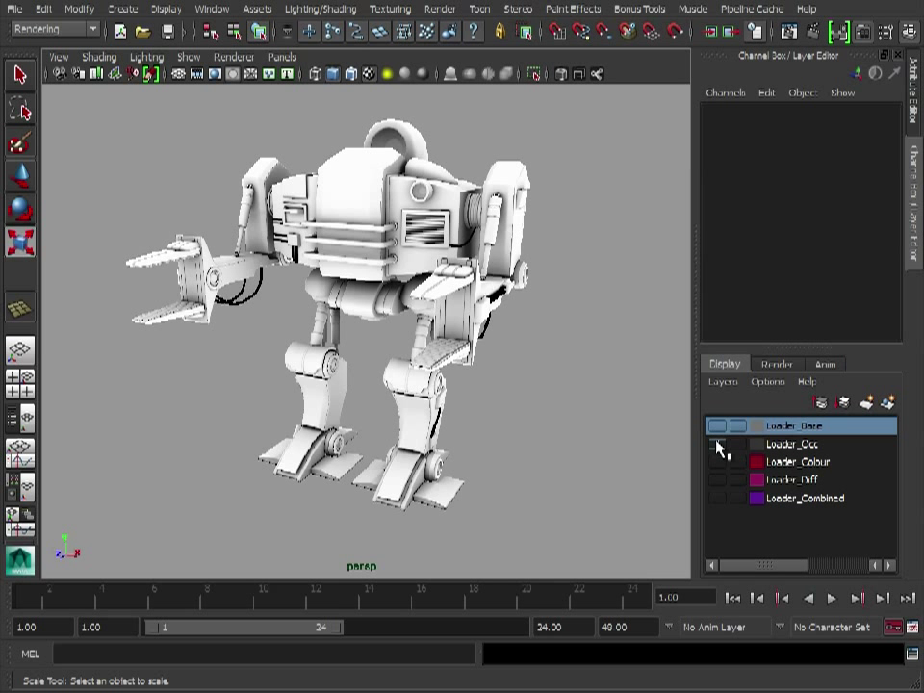
left_click(718, 479)
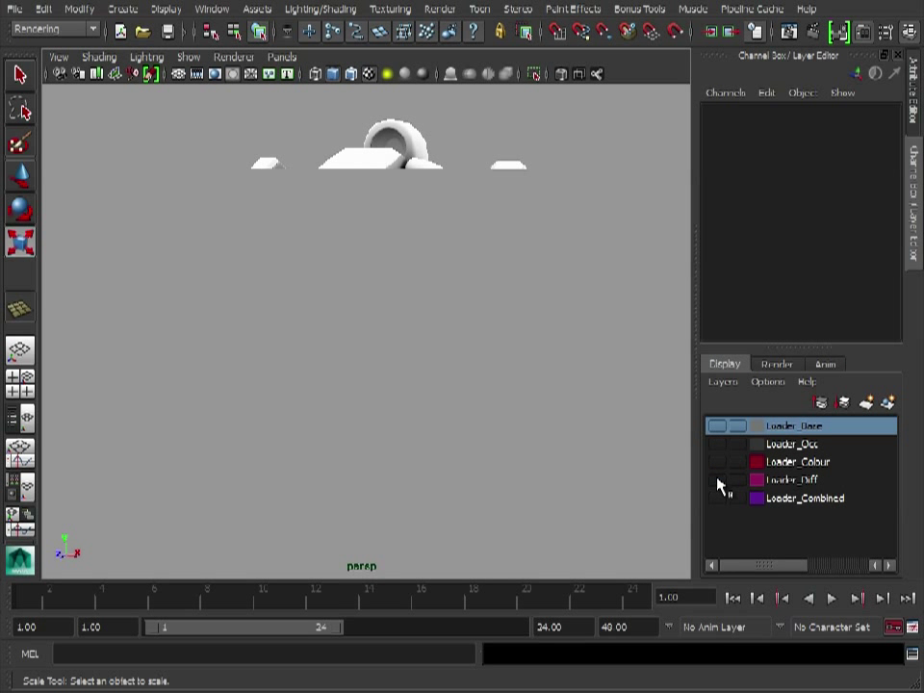
left_click(717, 481)
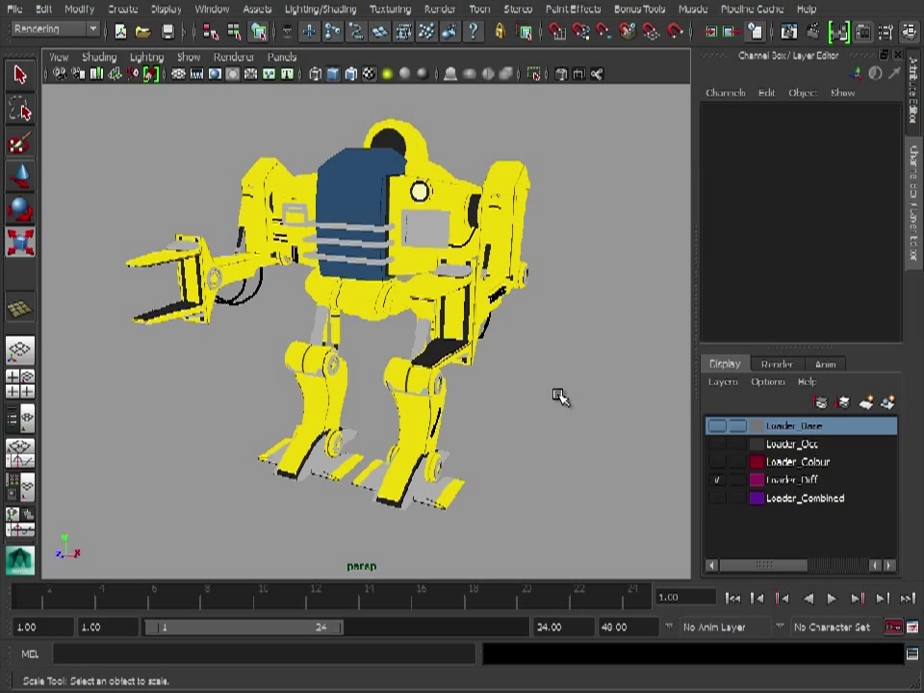